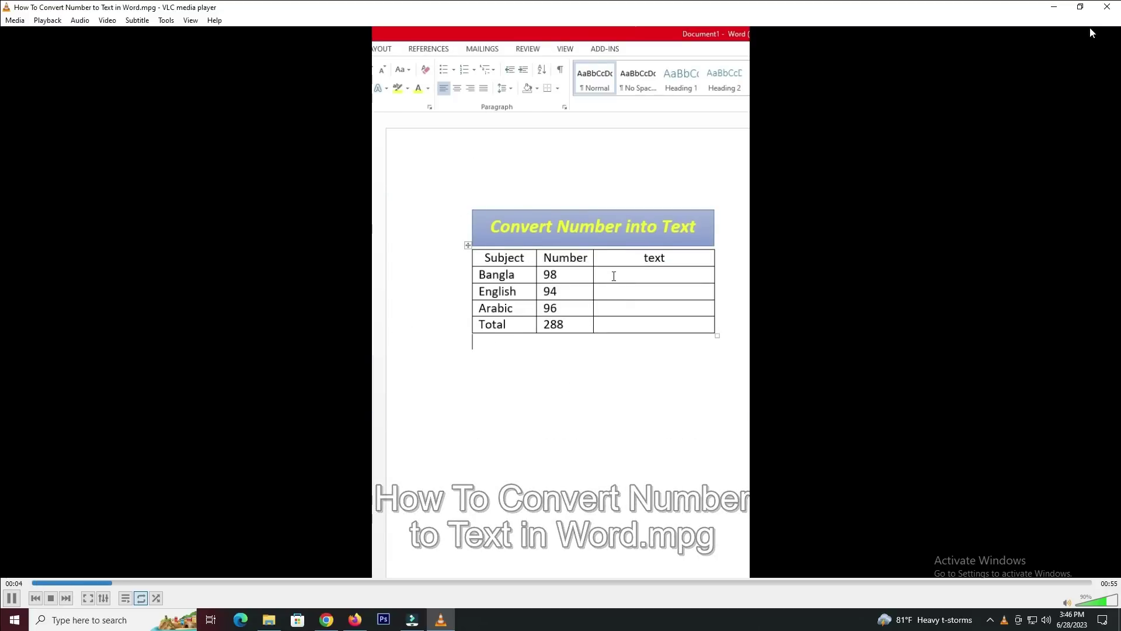
# Step: Close the video preview, switch to YouTube Studio in Firefox and upload "How To Convert Number to Text in Word.mpg" from the shorts folder
pyautogui.click(1108, 7)
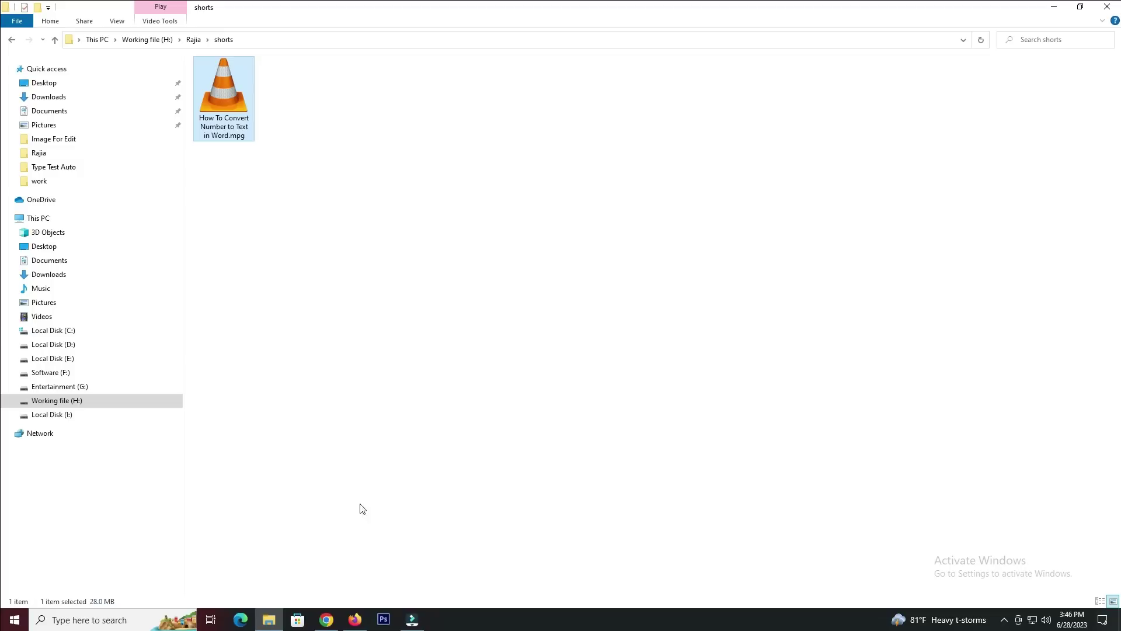
pyautogui.click(355, 619)
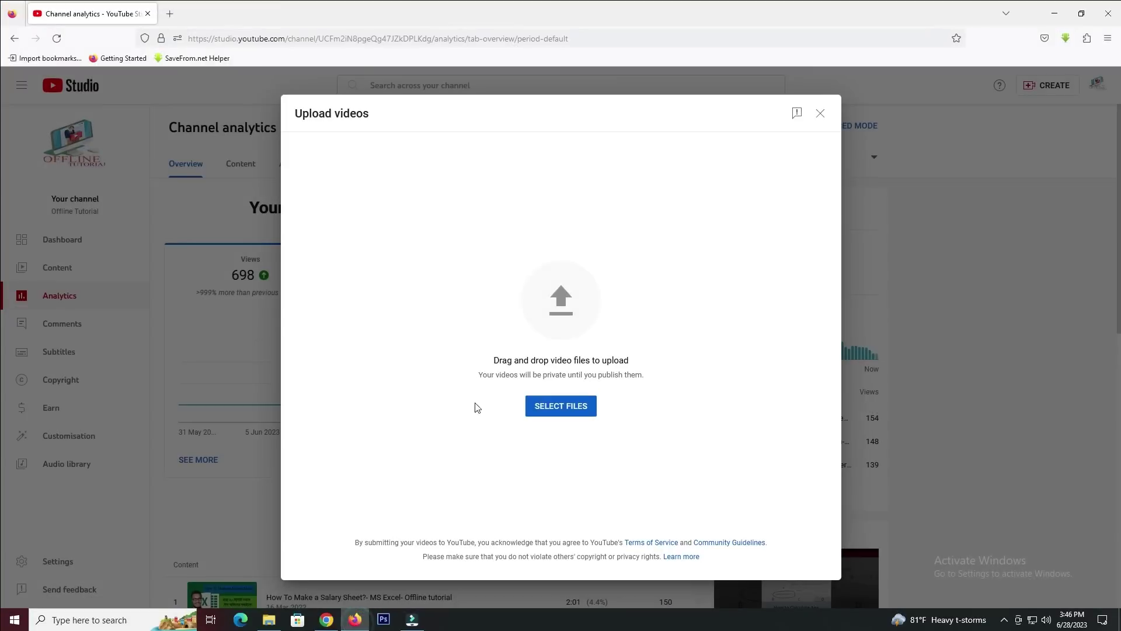
pyautogui.click(556, 407)
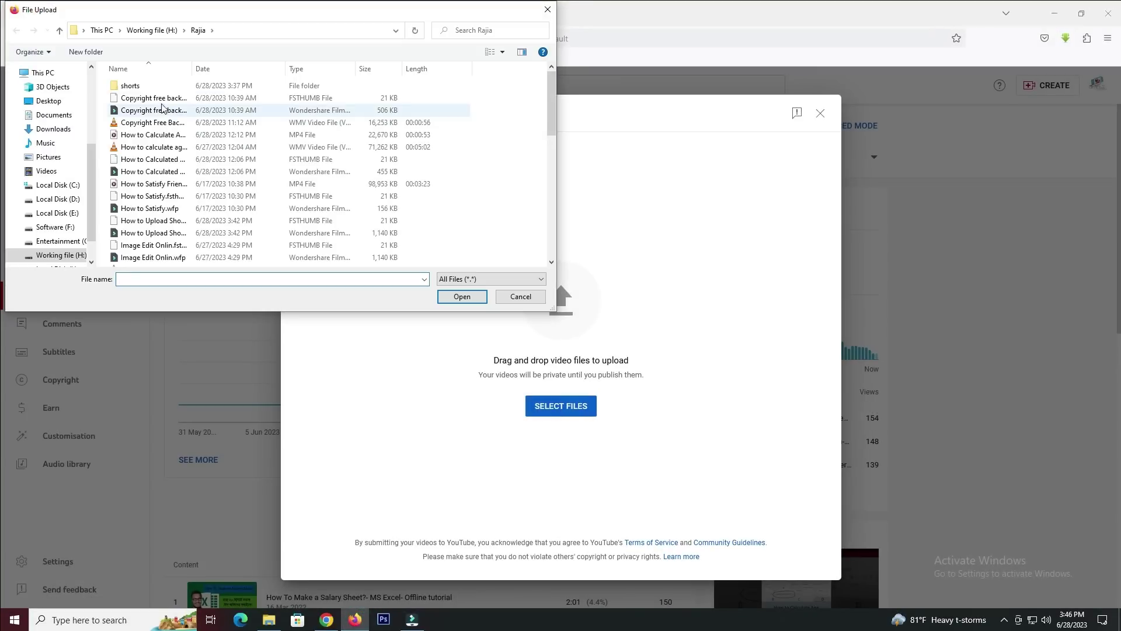
pyautogui.doubleClick(133, 86)
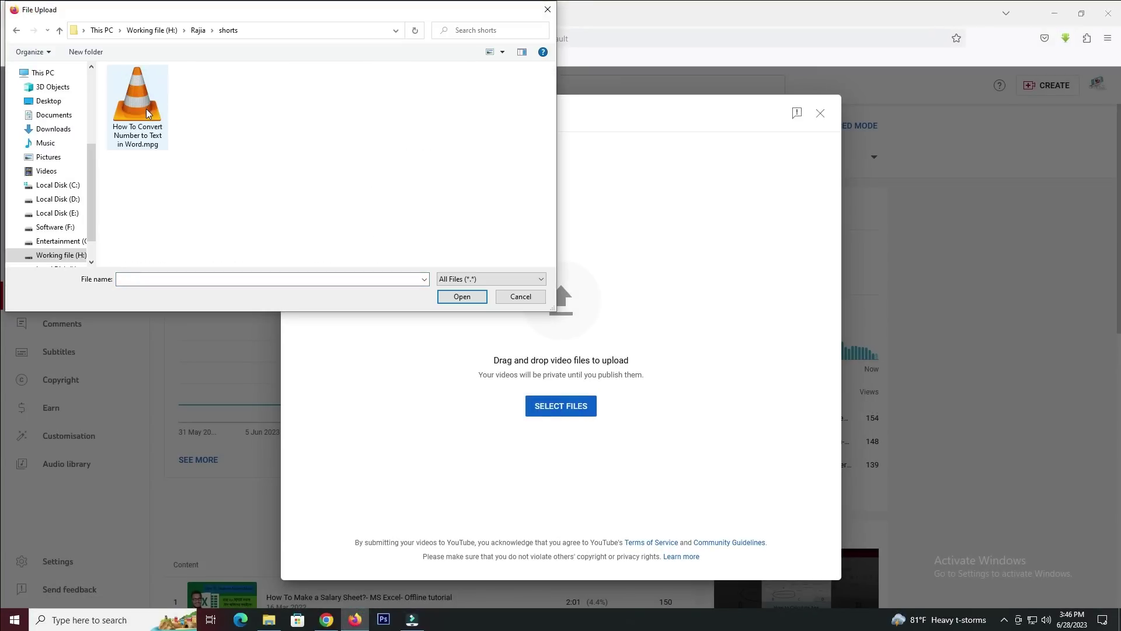
pyautogui.click(146, 108)
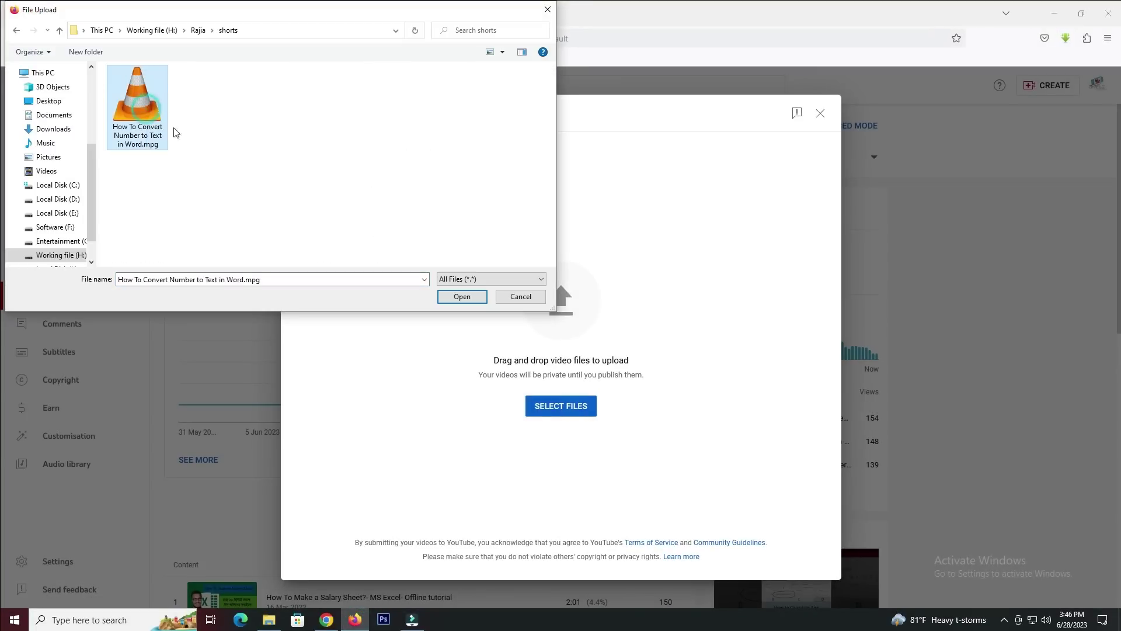
pyautogui.click(462, 298)
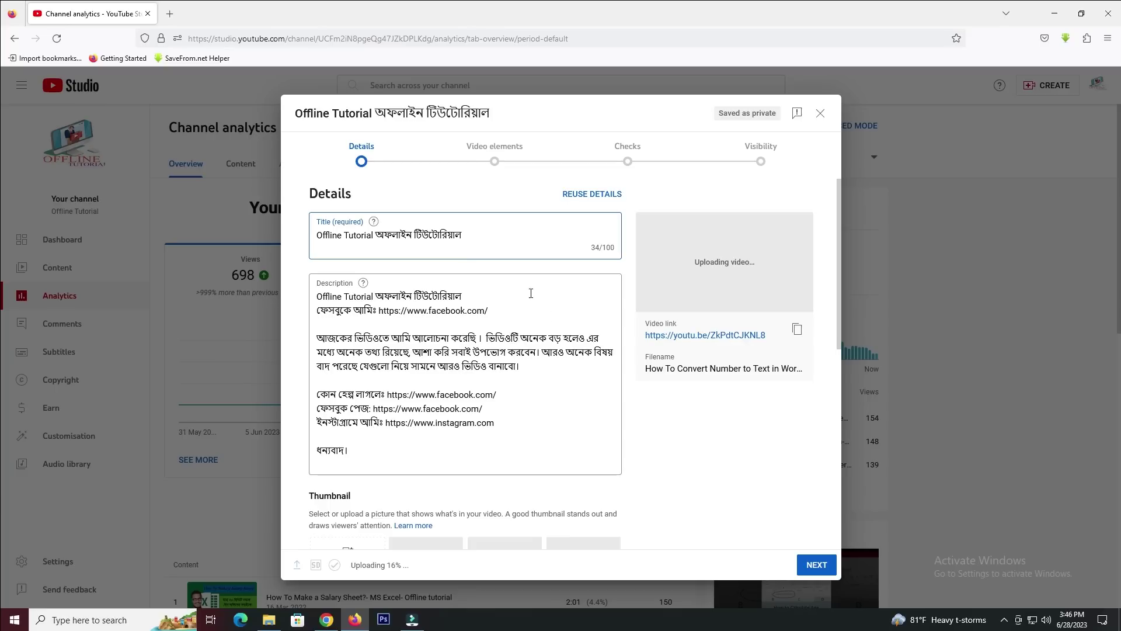
# Step: Replace the video title with "How to Convert Number Into Text in MS Word,#shorts #ms_word_tutorial #short"
pyautogui.moveTo(464, 234); pyautogui.dragTo(305, 244)
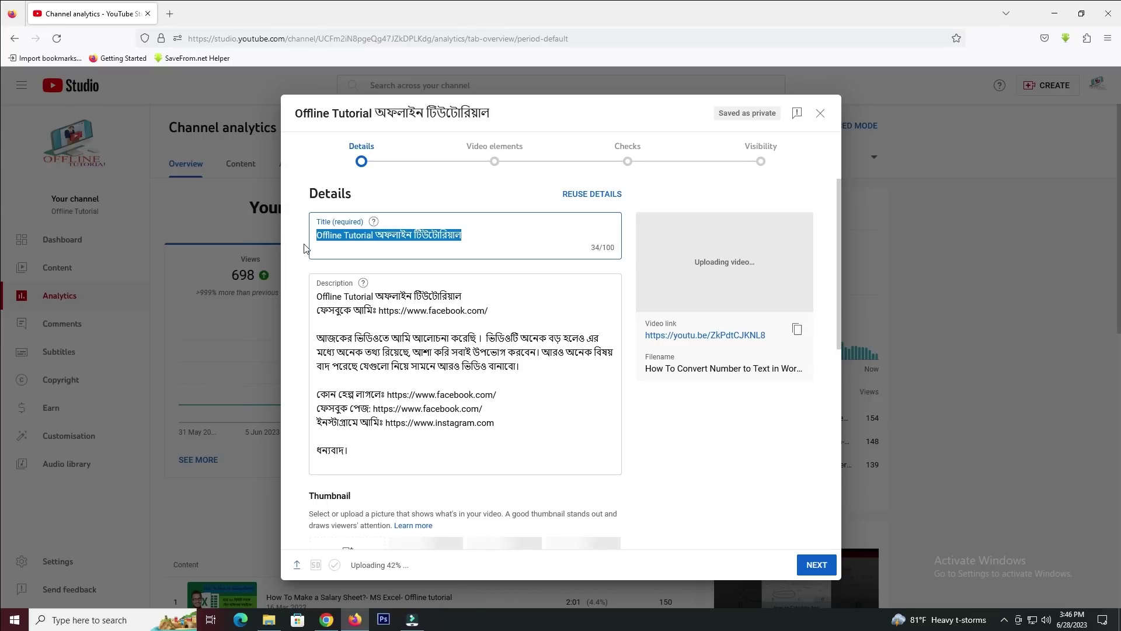
pyautogui.write('H')
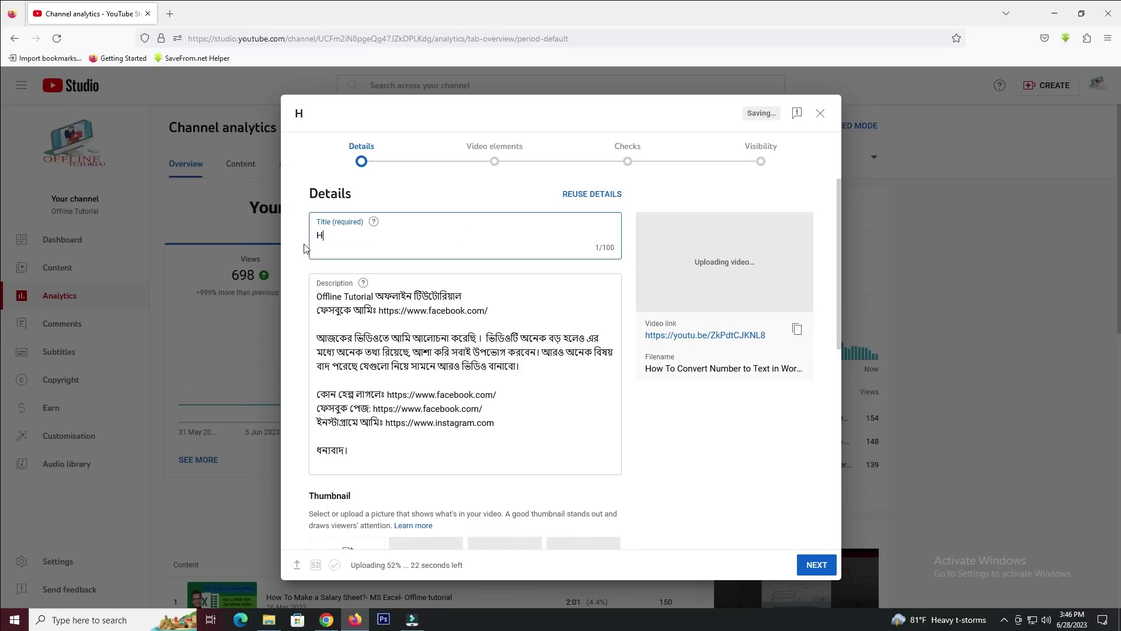
pyautogui.write('ow to Co')
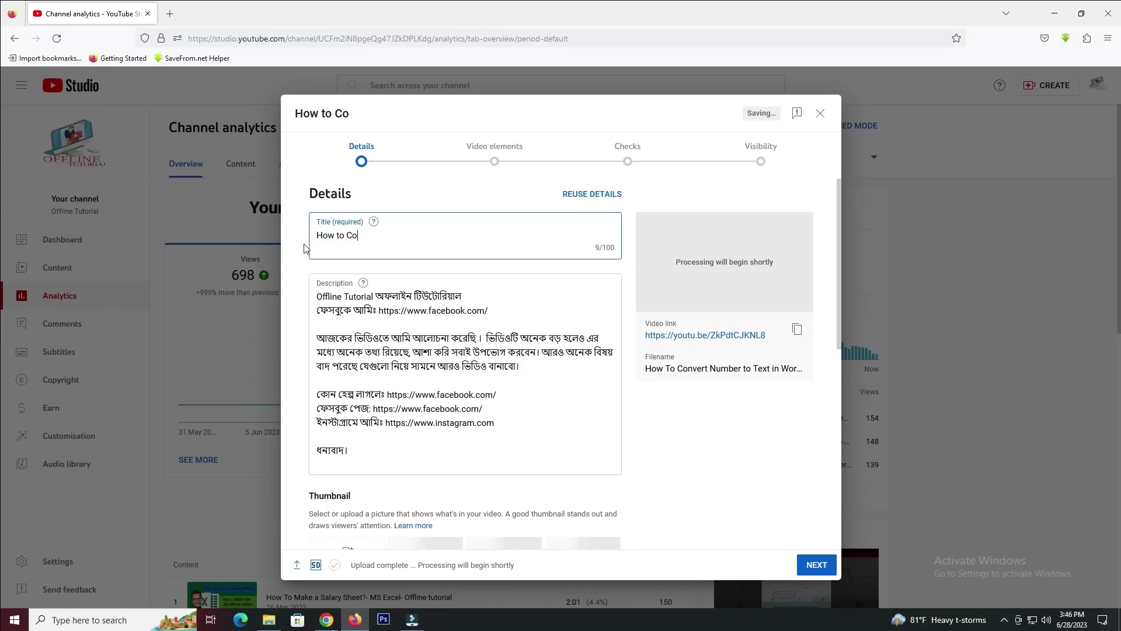
pyautogui.write('nvert Number To')
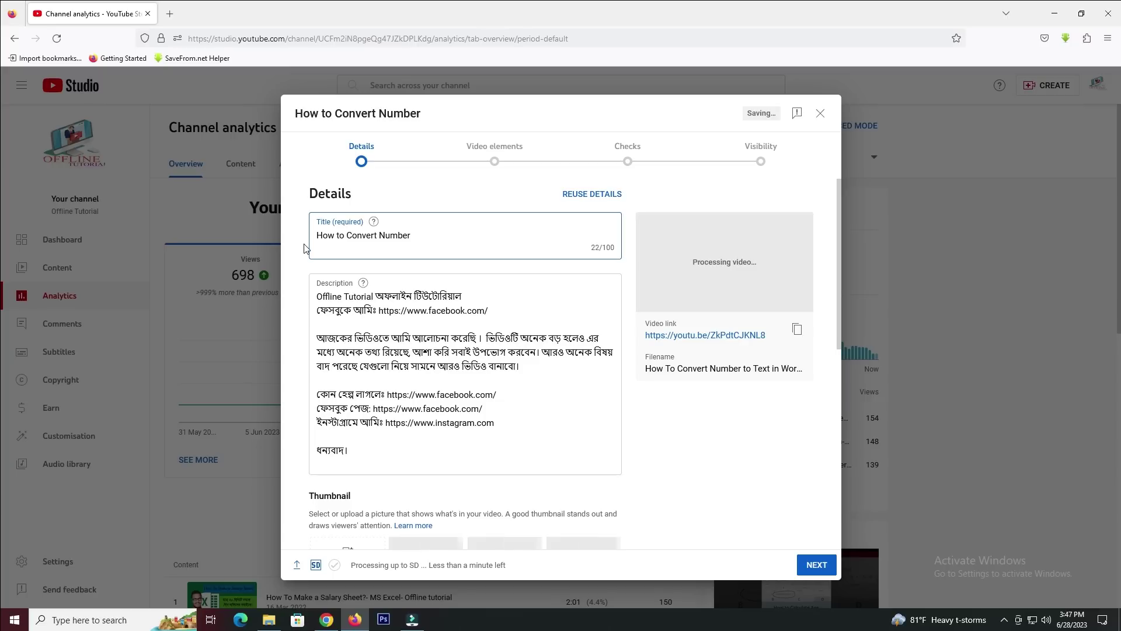
pyautogui.press('BackSpace')
pyautogui.press('BackSpace')
pyautogui.write('Into Text in MS Word')
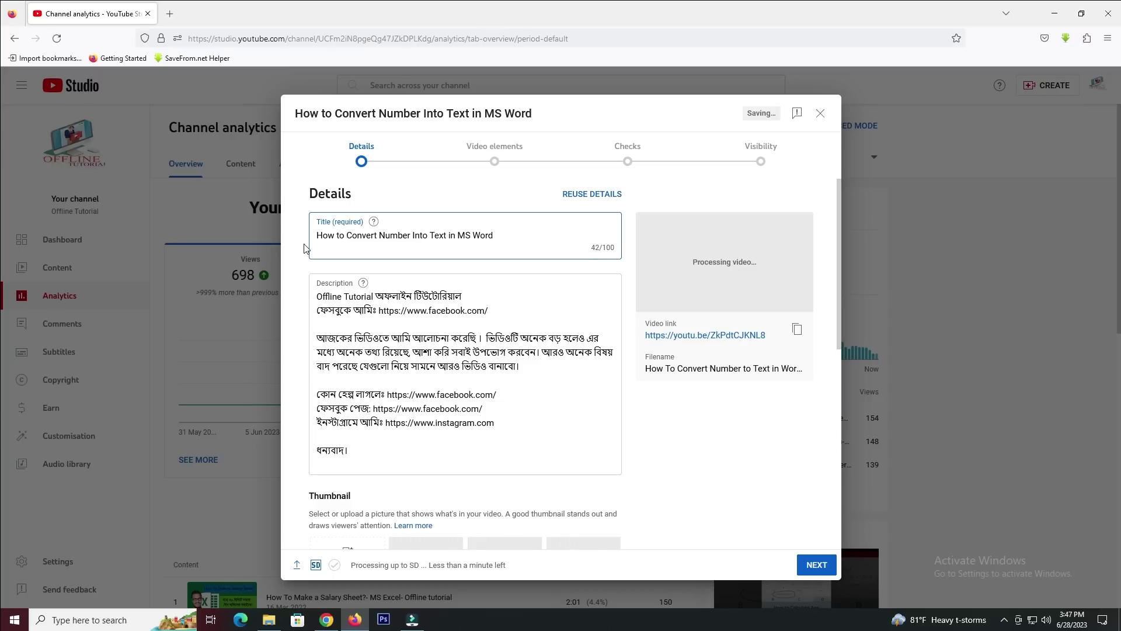
pyautogui.write(',')
pyautogui.write('sh')
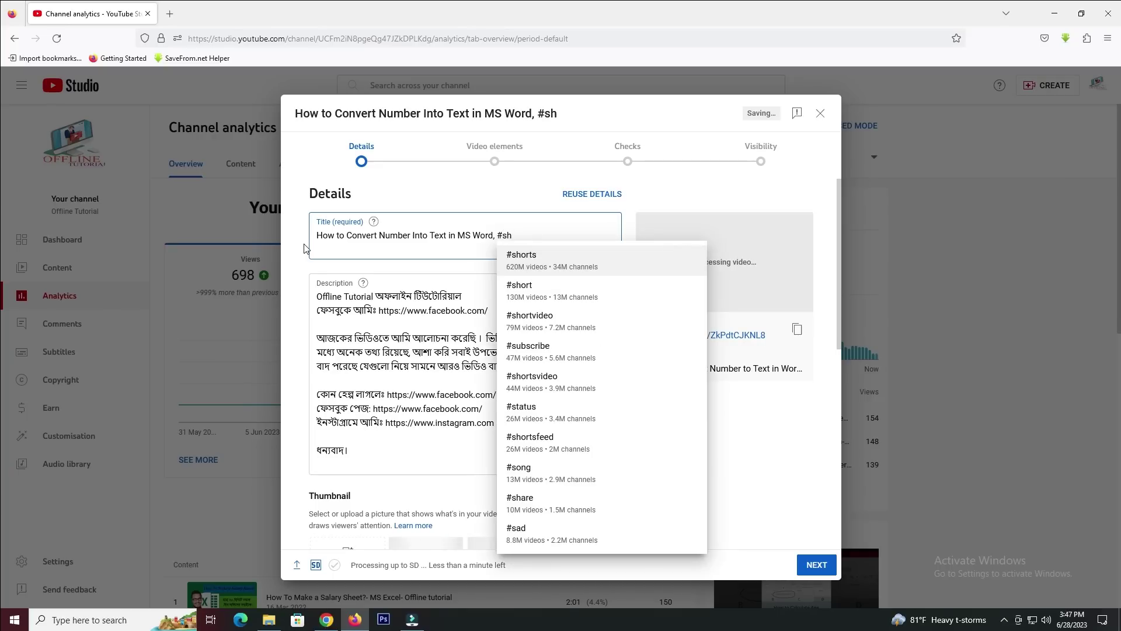
pyautogui.click(555, 266)
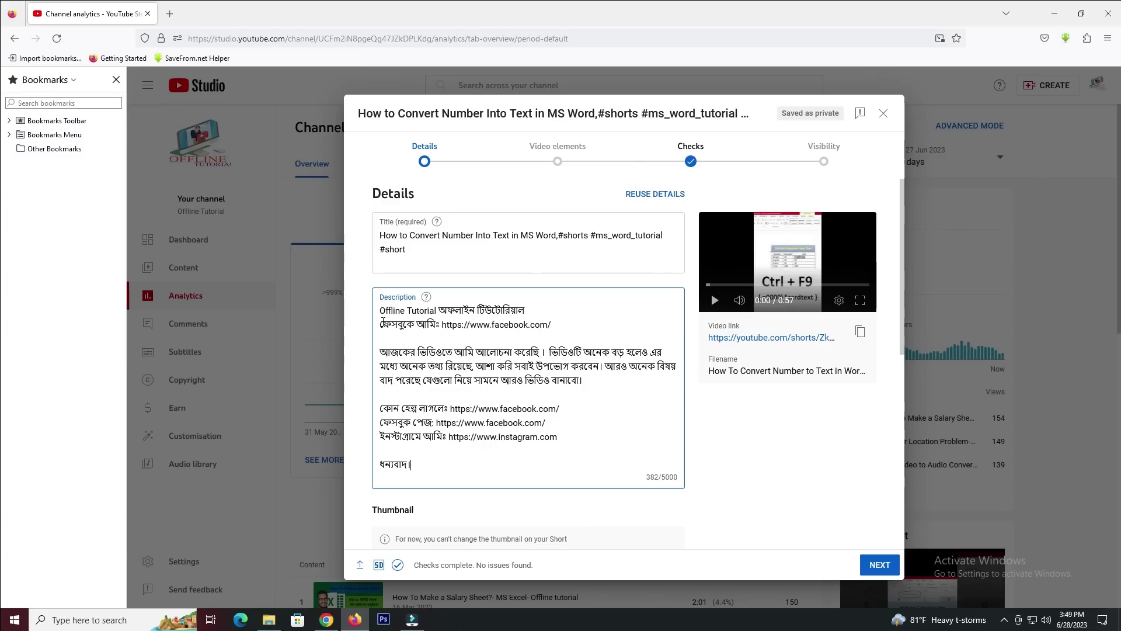
# Step: Copy the full title and paste it over the description text between its first line and the closing thank-you line
pyautogui.tripleClick(406, 250)
pyautogui.hotkey('ctrl', 'c')
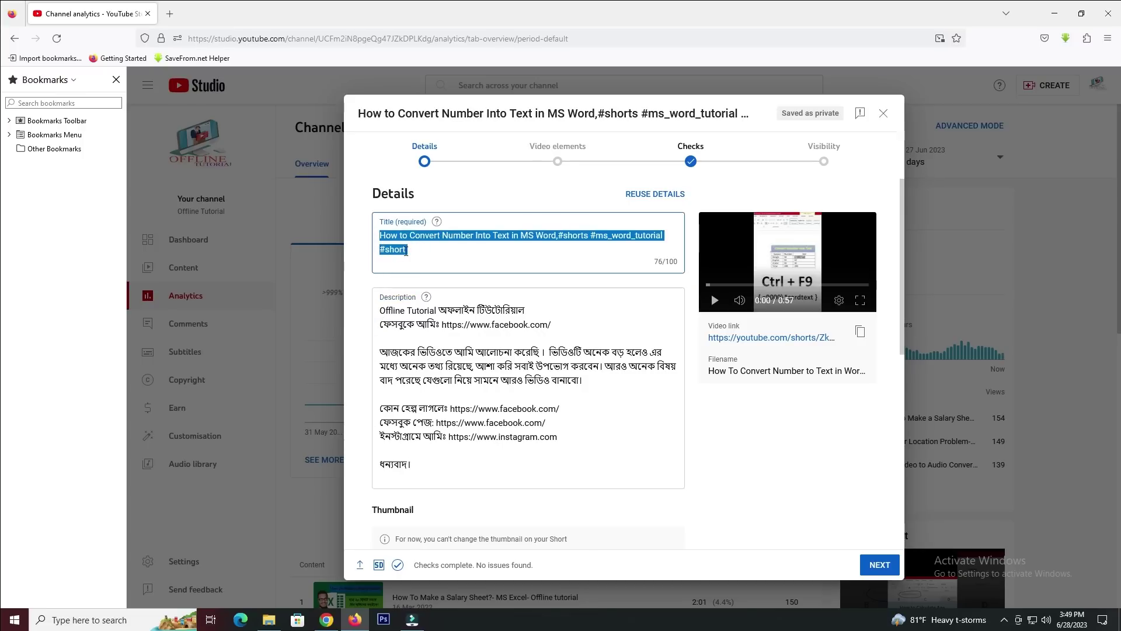
pyautogui.click(383, 319)
pyautogui.moveTo(380, 323); pyautogui.dragTo(559, 447)
pyautogui.hotkey('ctrl', 'v')
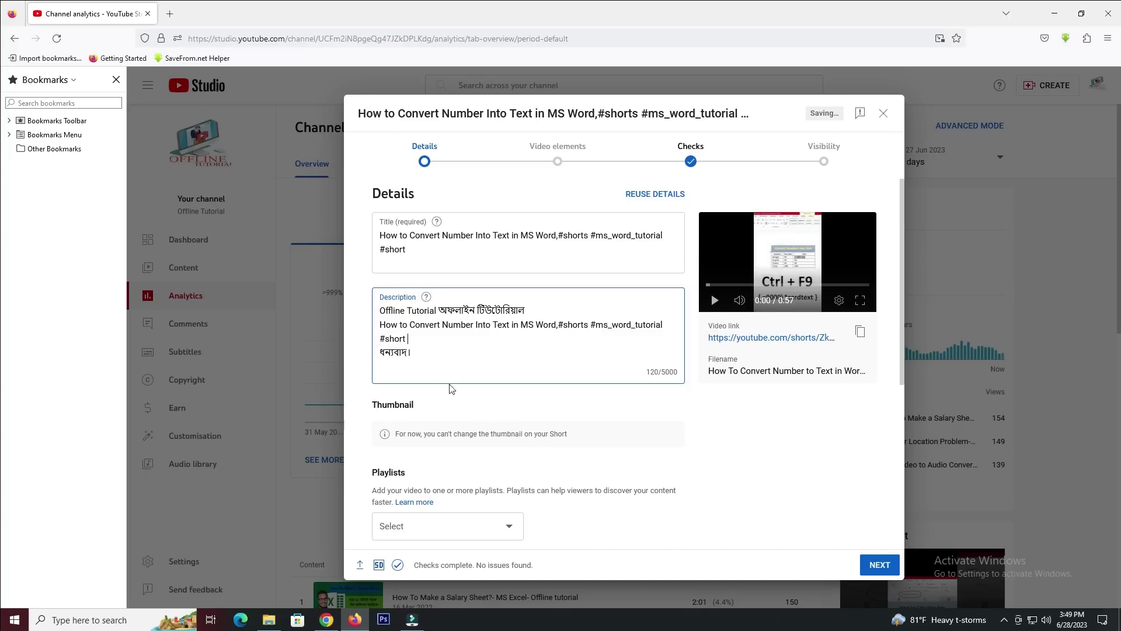
pyautogui.scroll(-5, 451, 388)
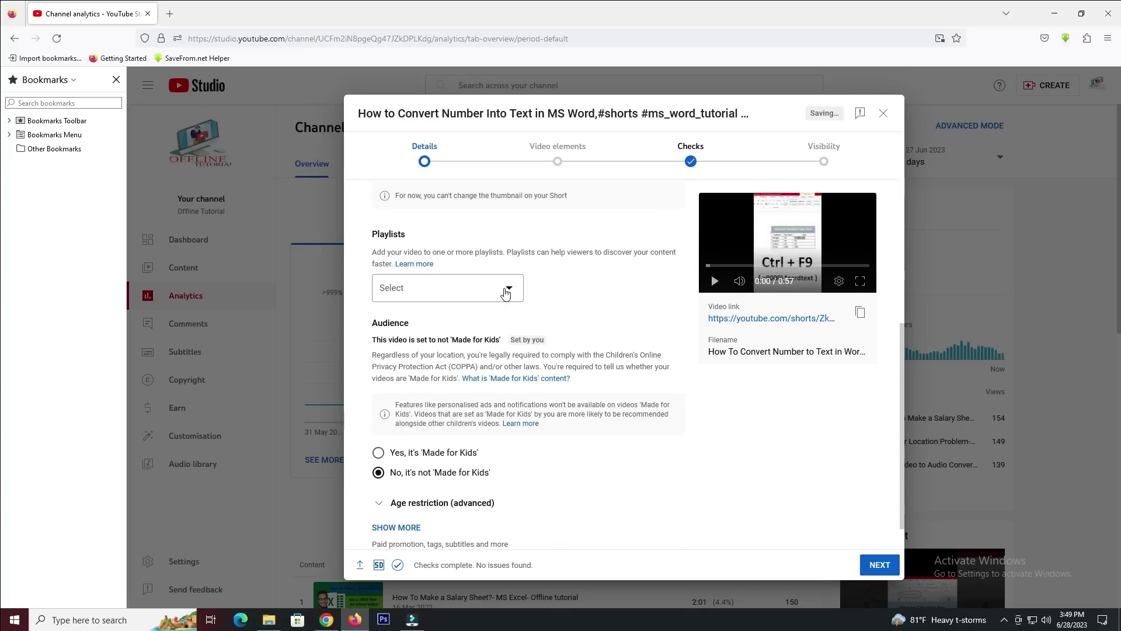
pyautogui.click(508, 293)
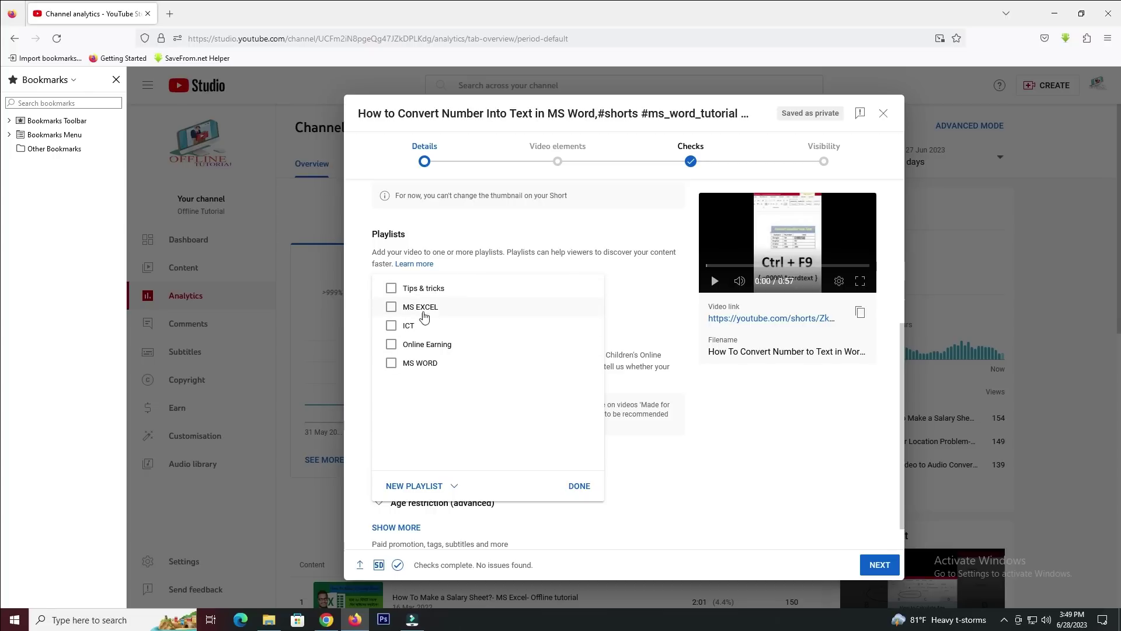
pyautogui.click(467, 255)
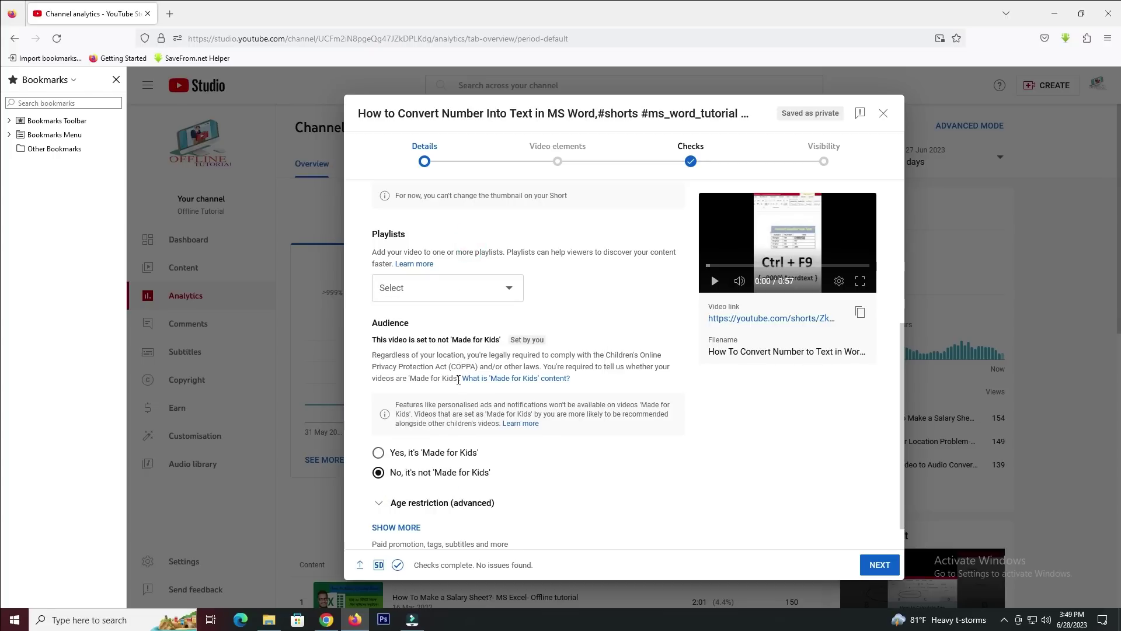
# Step: Expand the additional video details and add the tags "Shorts" and "Ms Word"
pyautogui.scroll(-1, 458, 387)
pyautogui.click(412, 497)
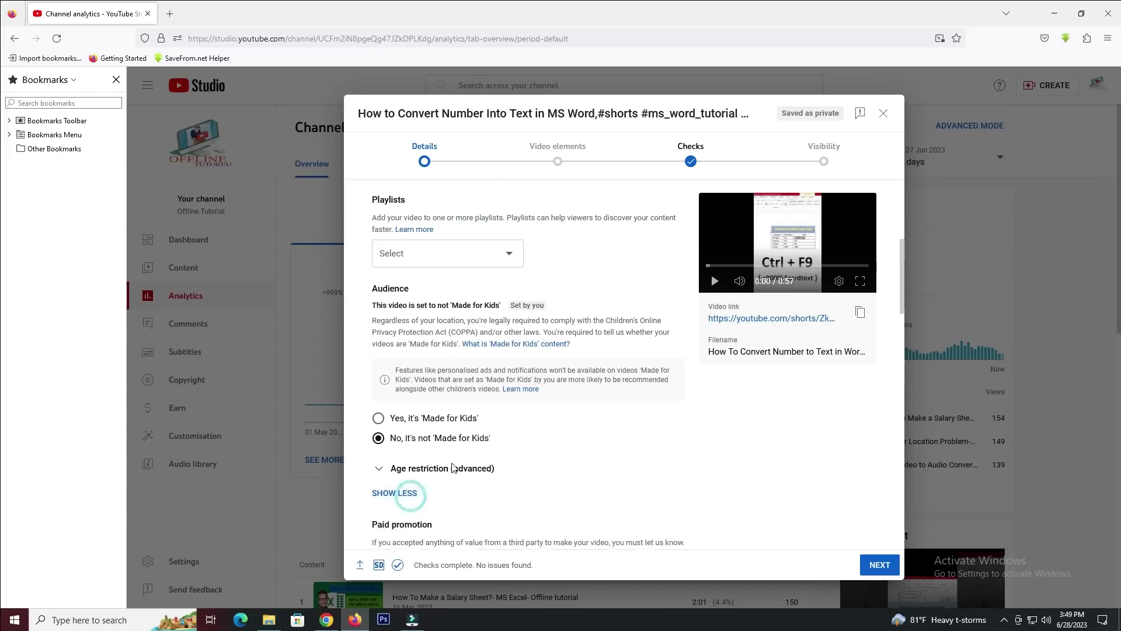
pyautogui.scroll(-8, 458, 467)
pyautogui.click(459, 466)
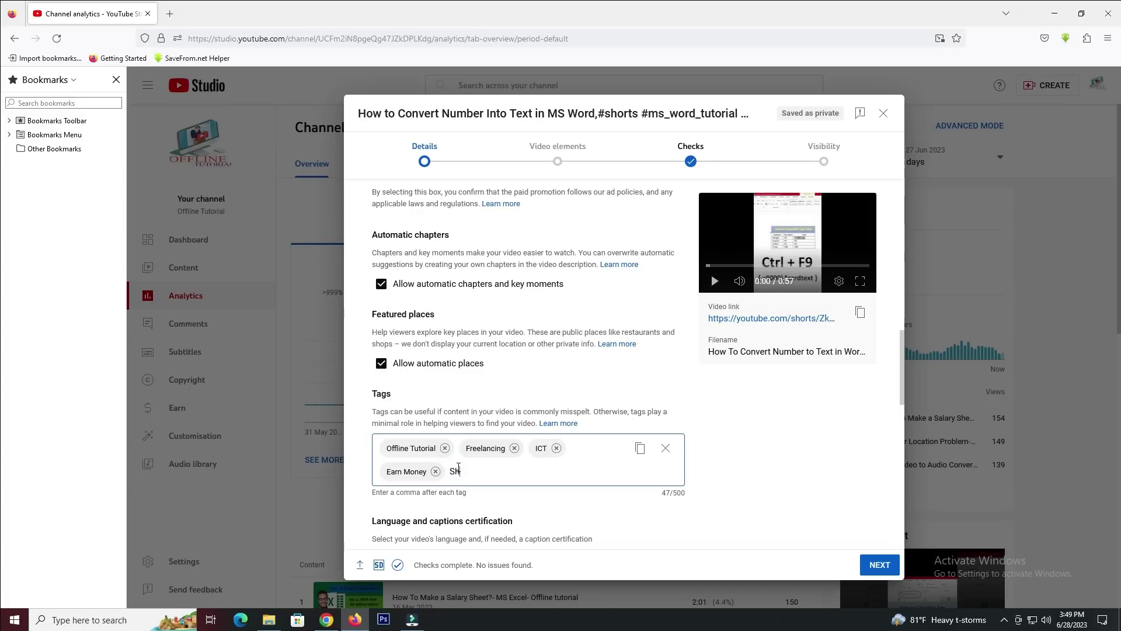
pyautogui.write('Shorts')
pyautogui.press(',')
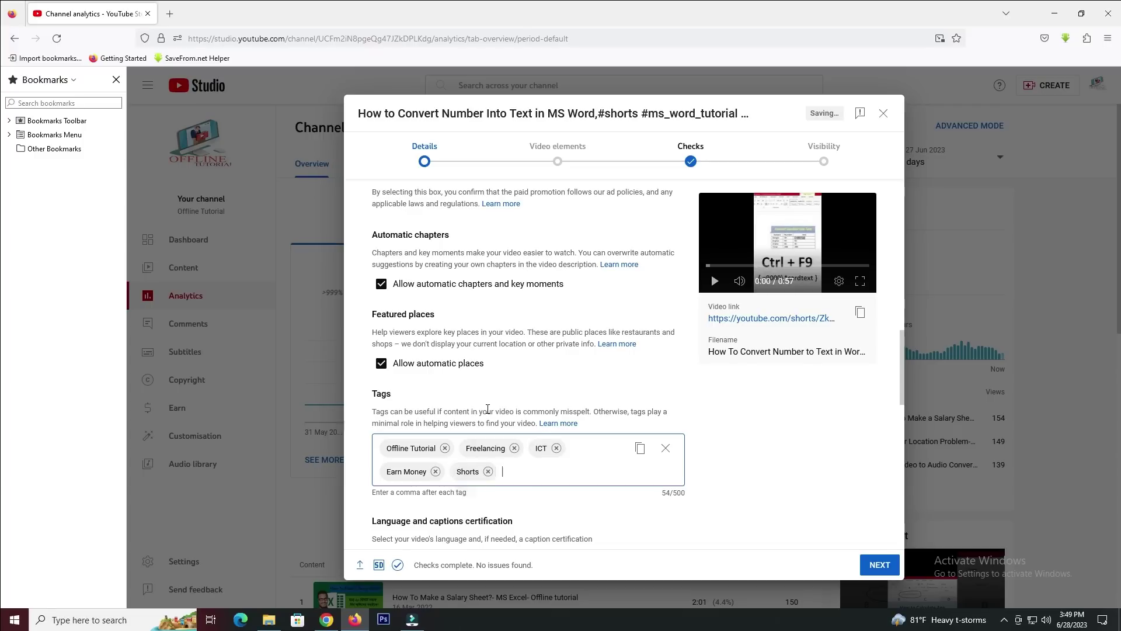
pyautogui.scroll(-2, 528, 352)
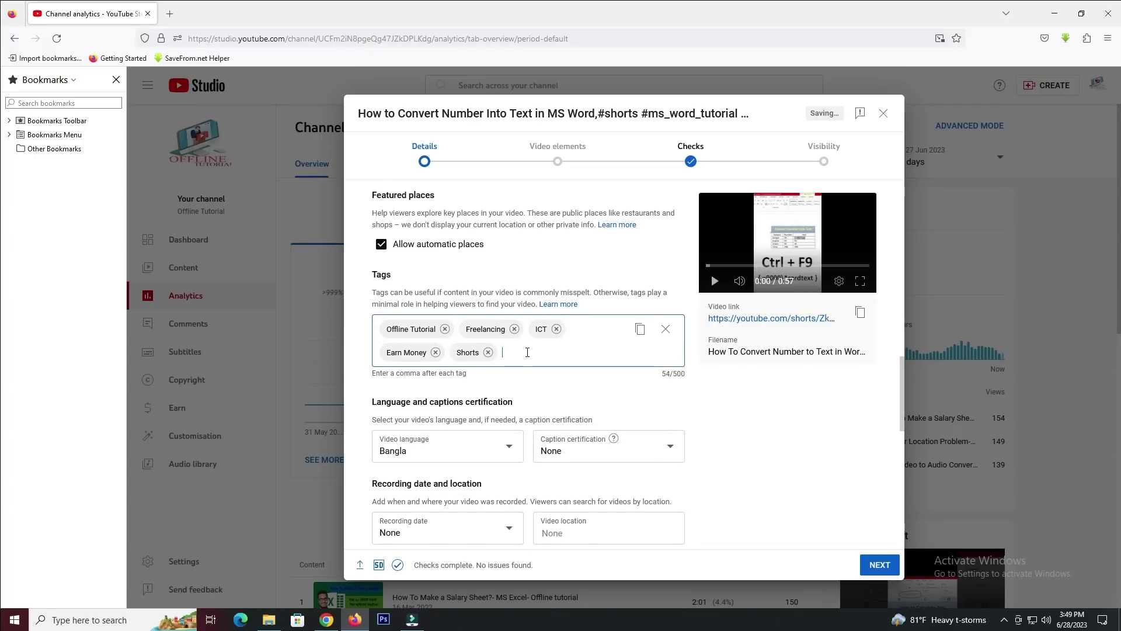
pyautogui.write('WOrd')
pyautogui.press('Left')
pyautogui.press('Left')
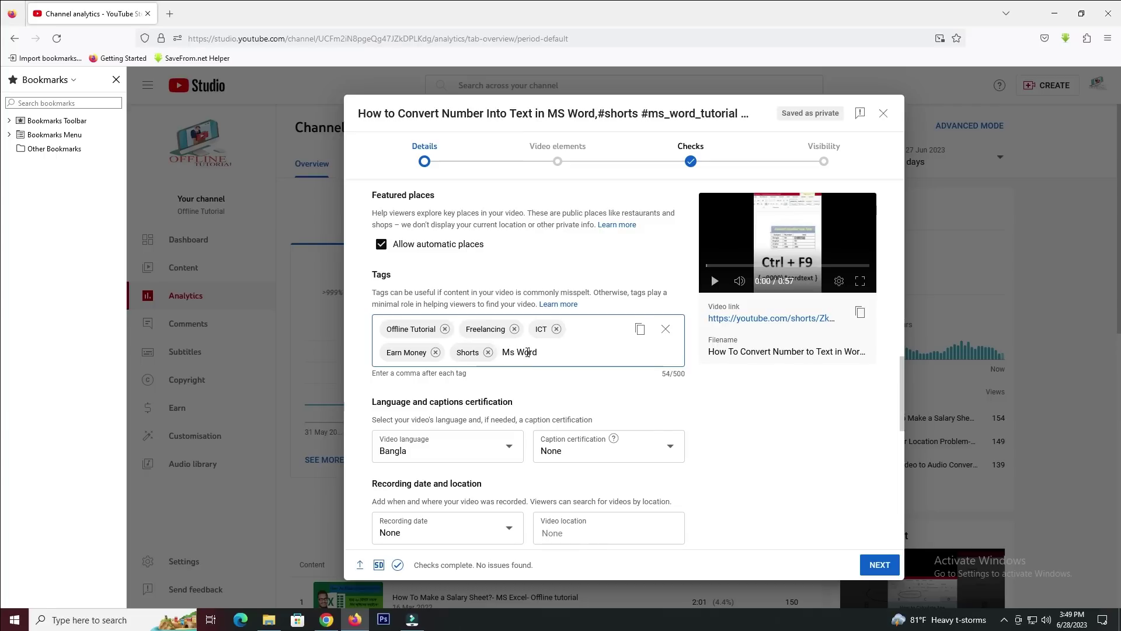
pyautogui.press(',')
# Step: Review the remaining details and proceed through Video elements and Checks to the Visibility stage, keeping the existing settings
pyautogui.scroll(-4, 720, 492)
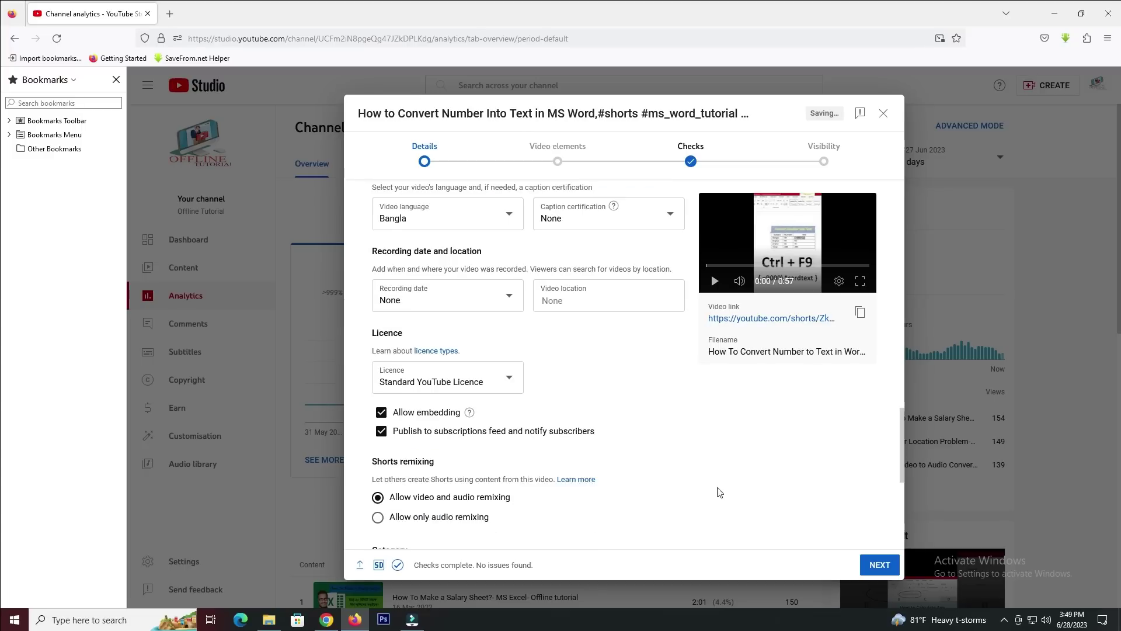
pyautogui.scroll(-3, 817, 517)
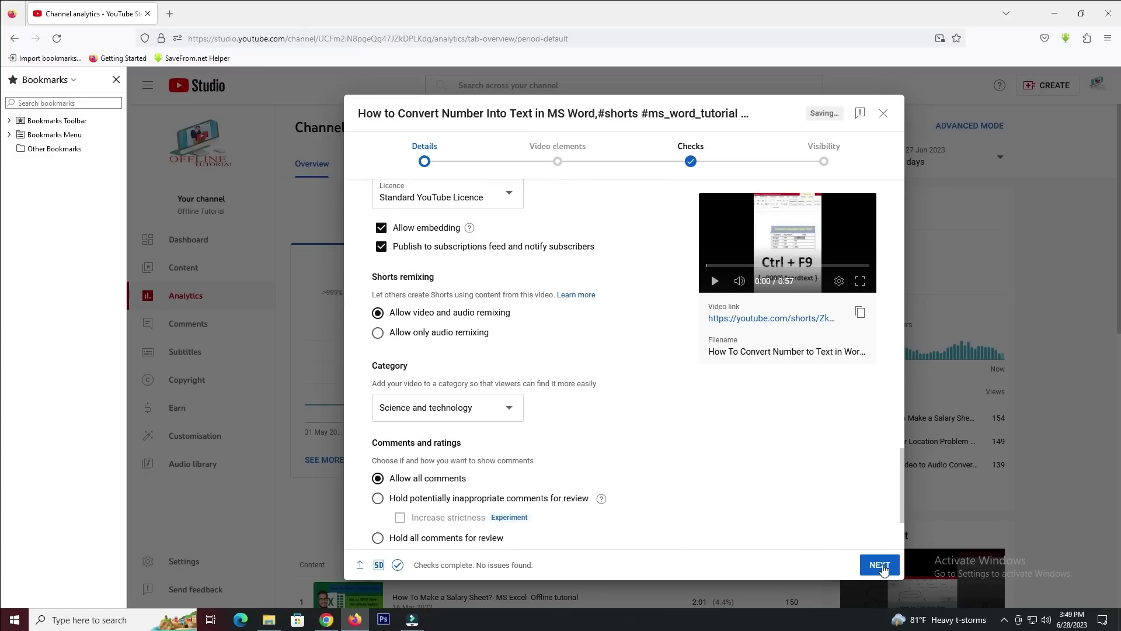
pyautogui.click(881, 566)
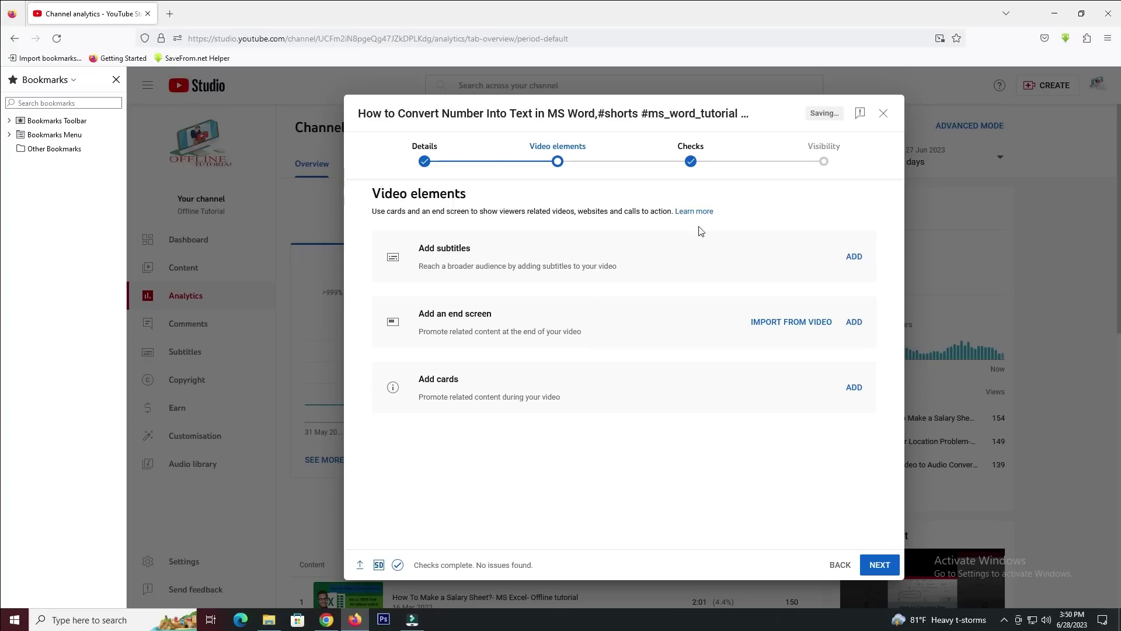
pyautogui.click(879, 566)
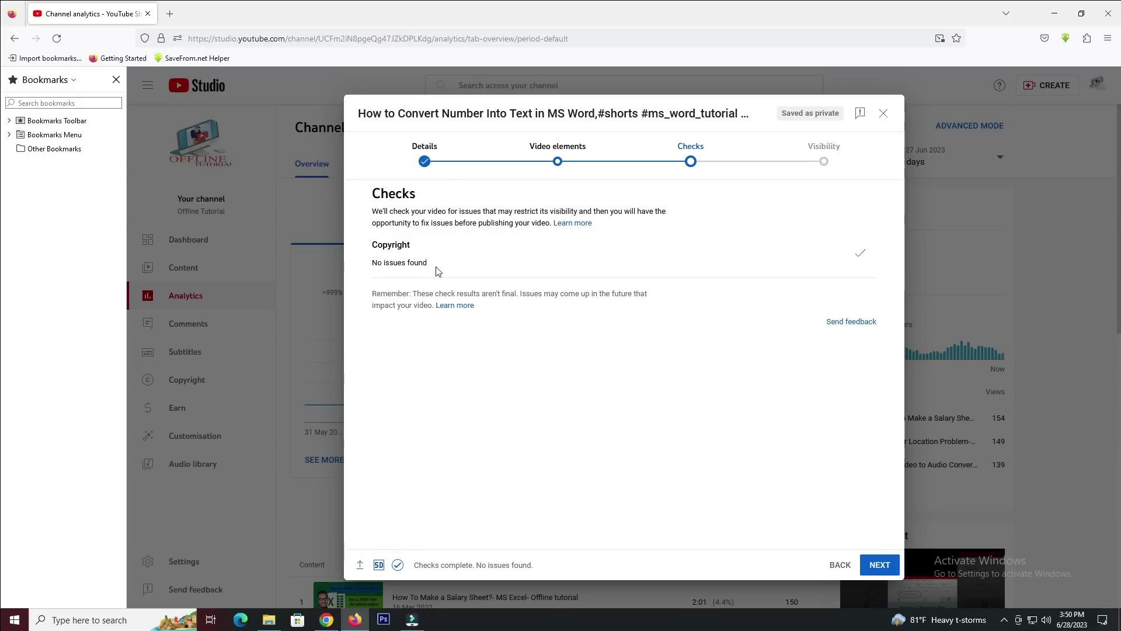
pyautogui.click(879, 563)
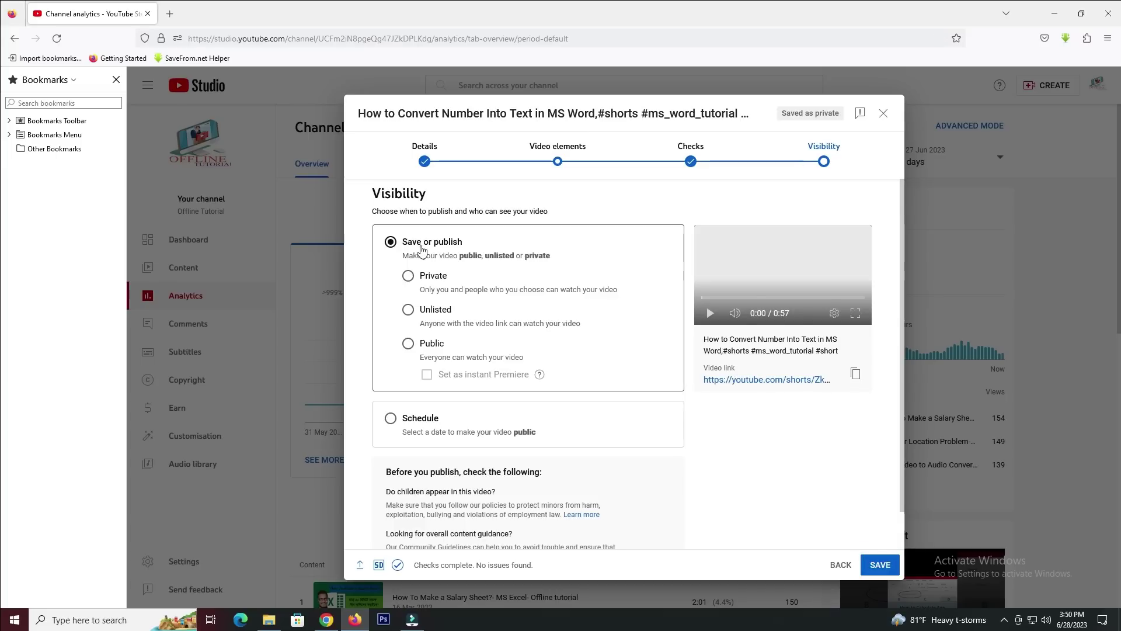
# Step: Set the video's visibility to Public, publish it and dismiss the sharing dialog
pyautogui.click(409, 343)
pyautogui.scroll(-1, 648, 367)
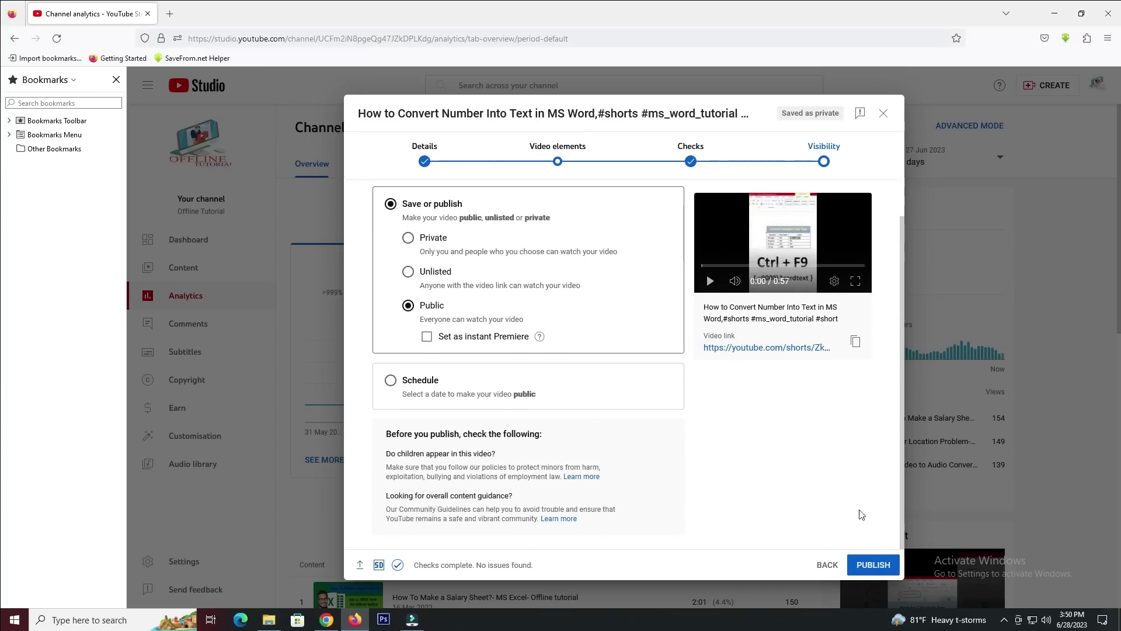
pyautogui.click(873, 565)
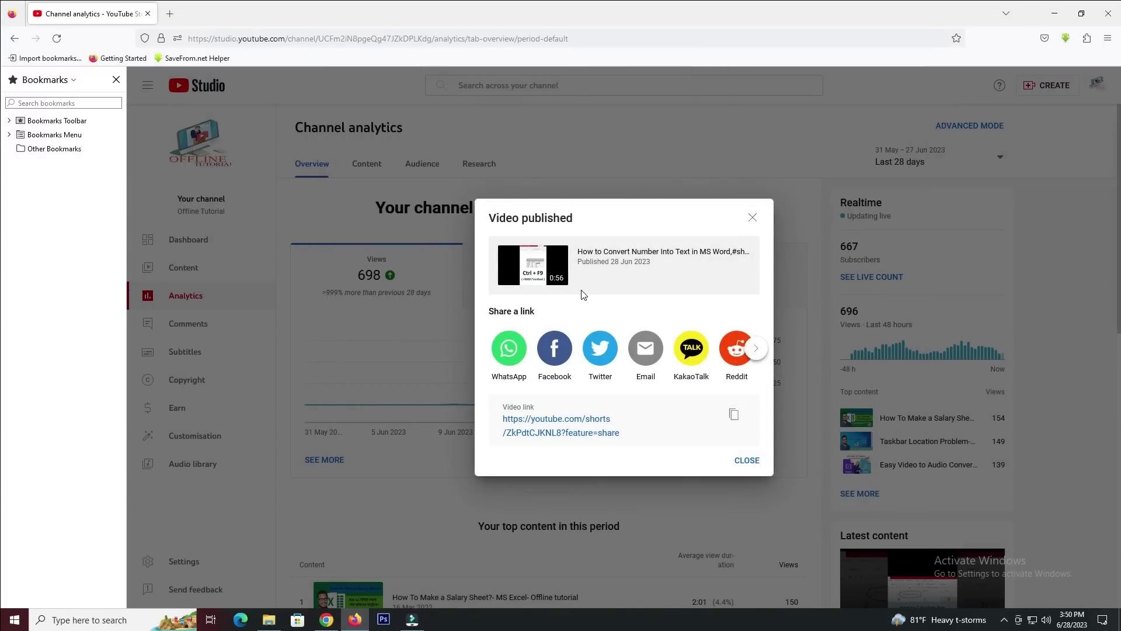
pyautogui.click(748, 463)
# Step: Open youtube.com in a new browser tab, close the bookmarks sidebar and go to your own channel page
pyautogui.click(173, 14)
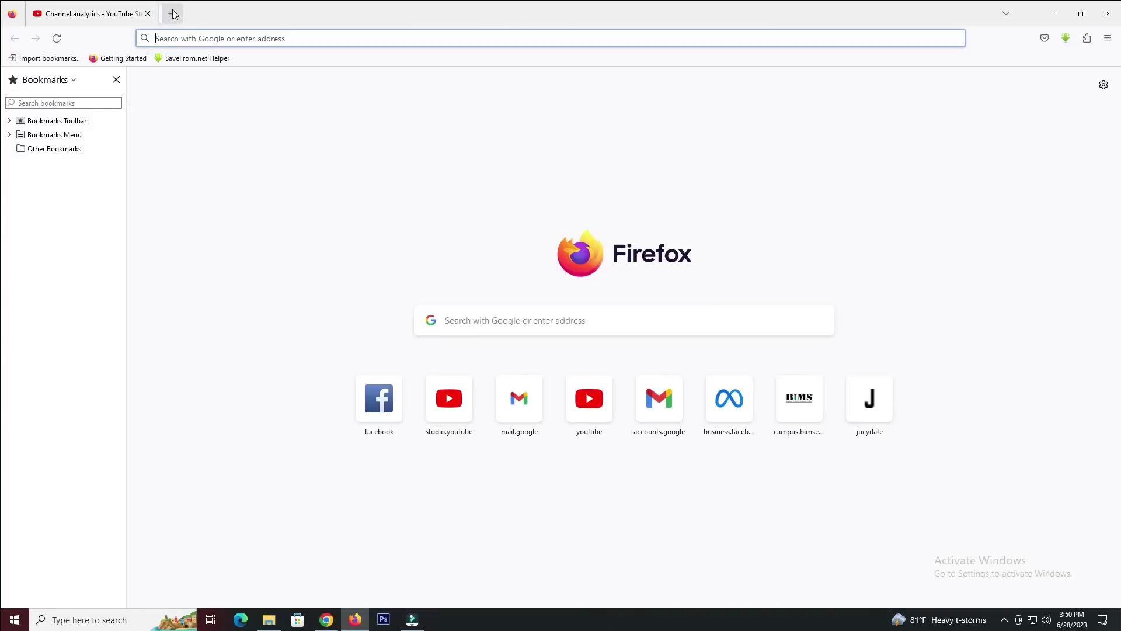
pyautogui.write('youtube.com/')
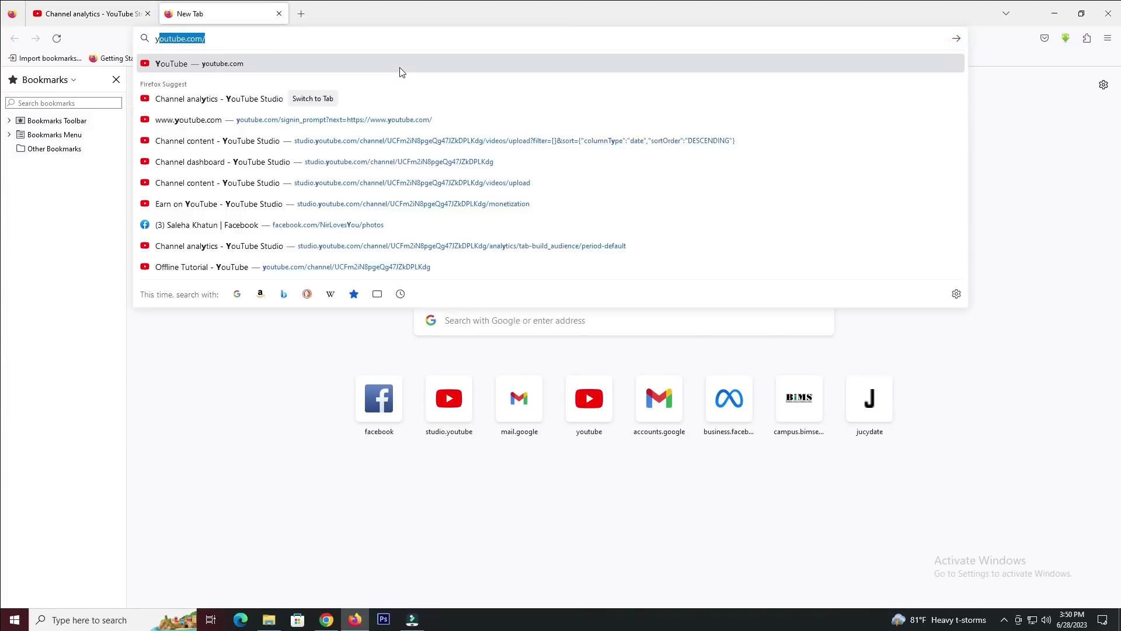
pyautogui.press('Return')
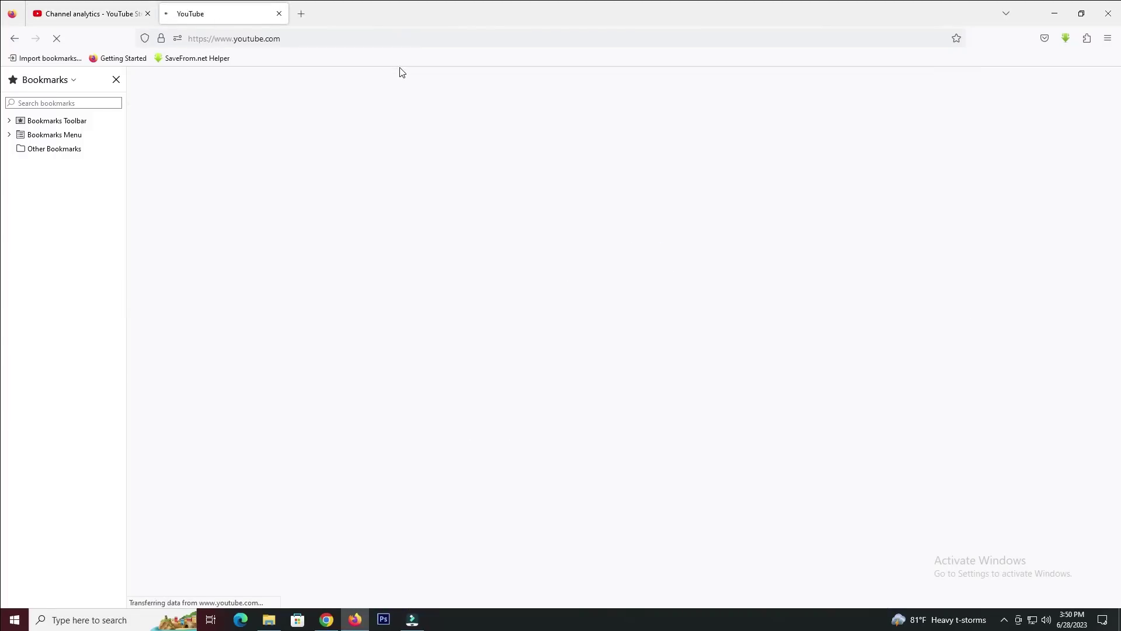
pyautogui.click(116, 79)
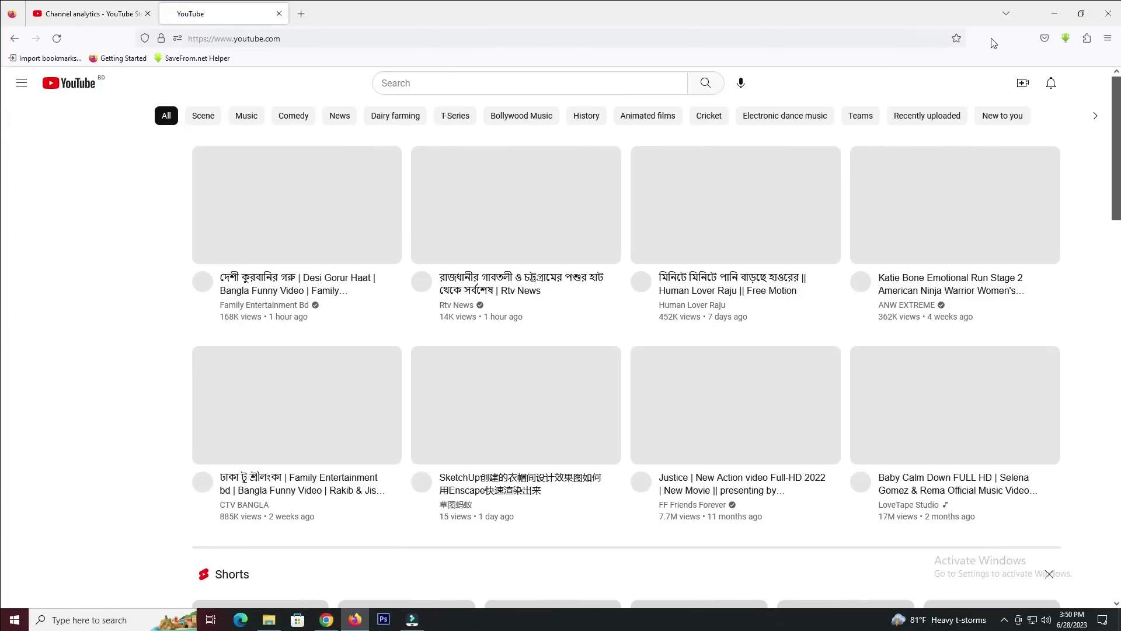
pyautogui.click(1085, 84)
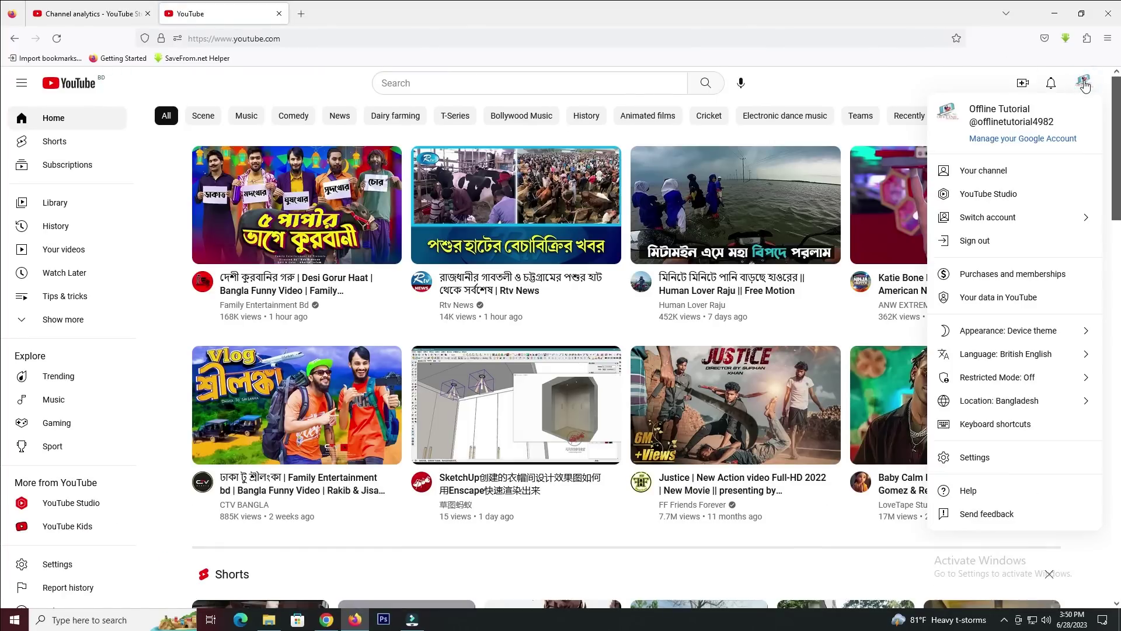
pyautogui.click(987, 173)
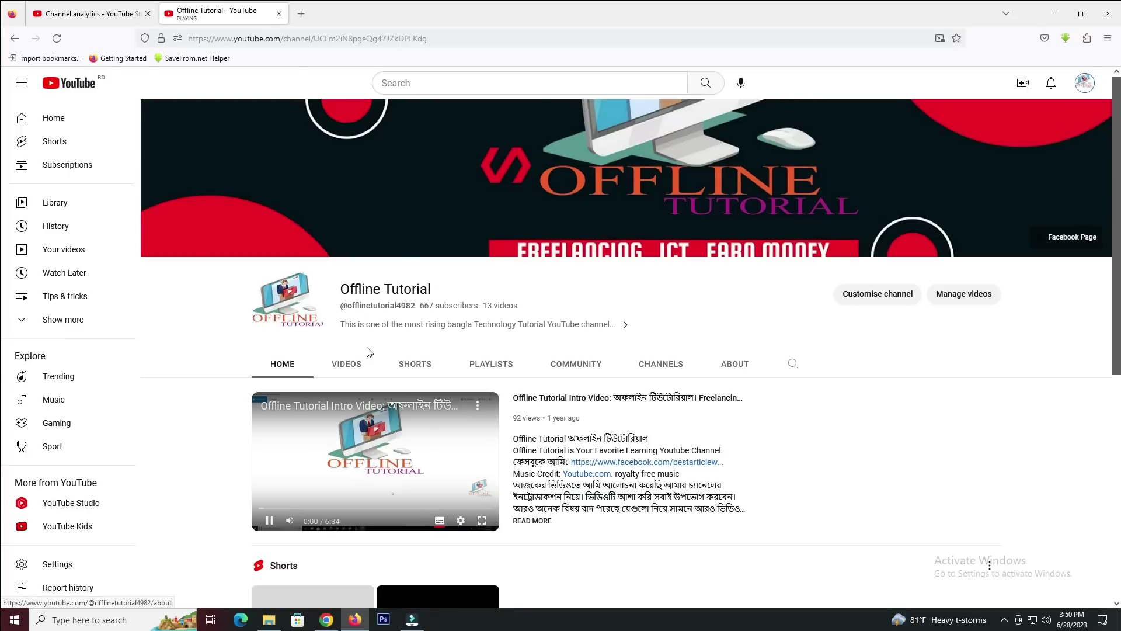
# Step: Check the channel's Shorts and Videos listings for the newly published number-to-text short
pyautogui.click(414, 364)
pyautogui.scroll(-2, 494, 268)
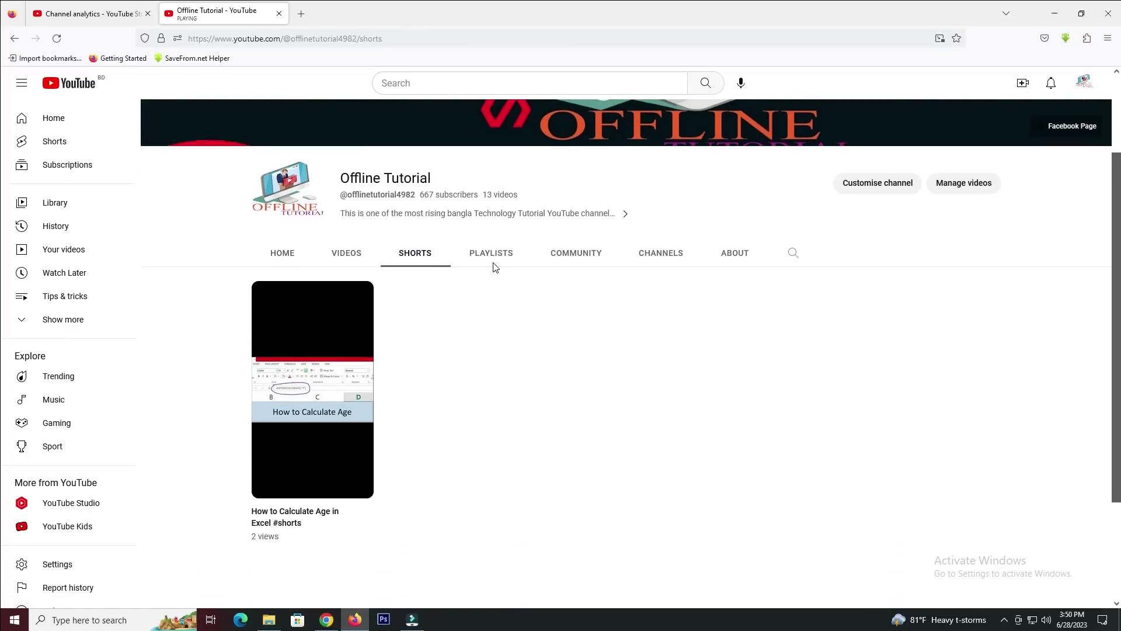
pyautogui.click(346, 247)
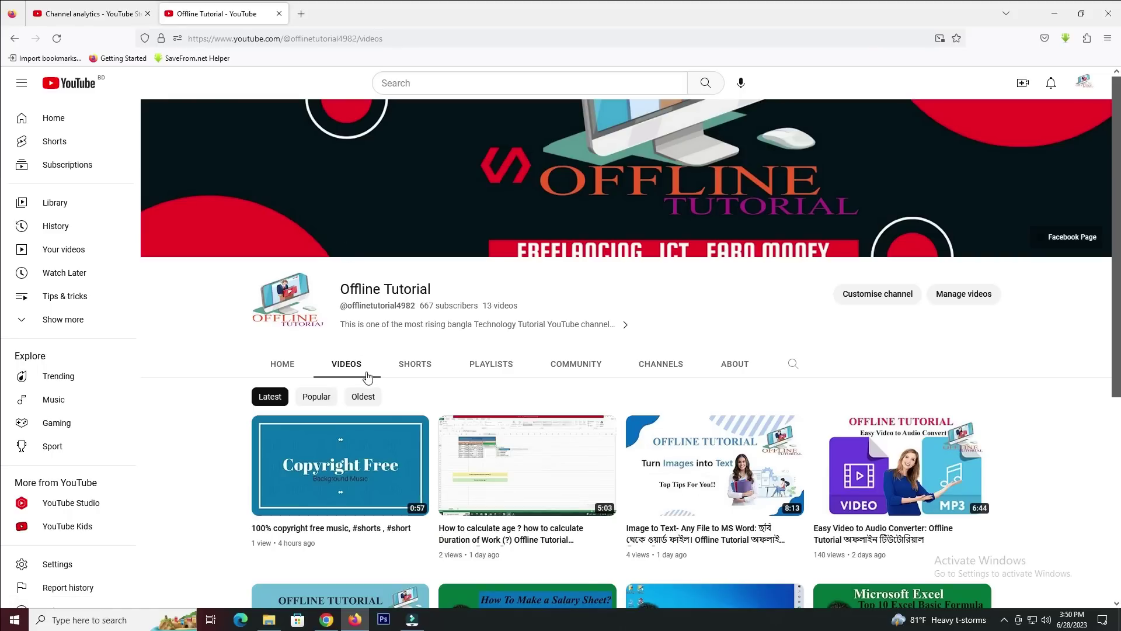
pyautogui.click(415, 365)
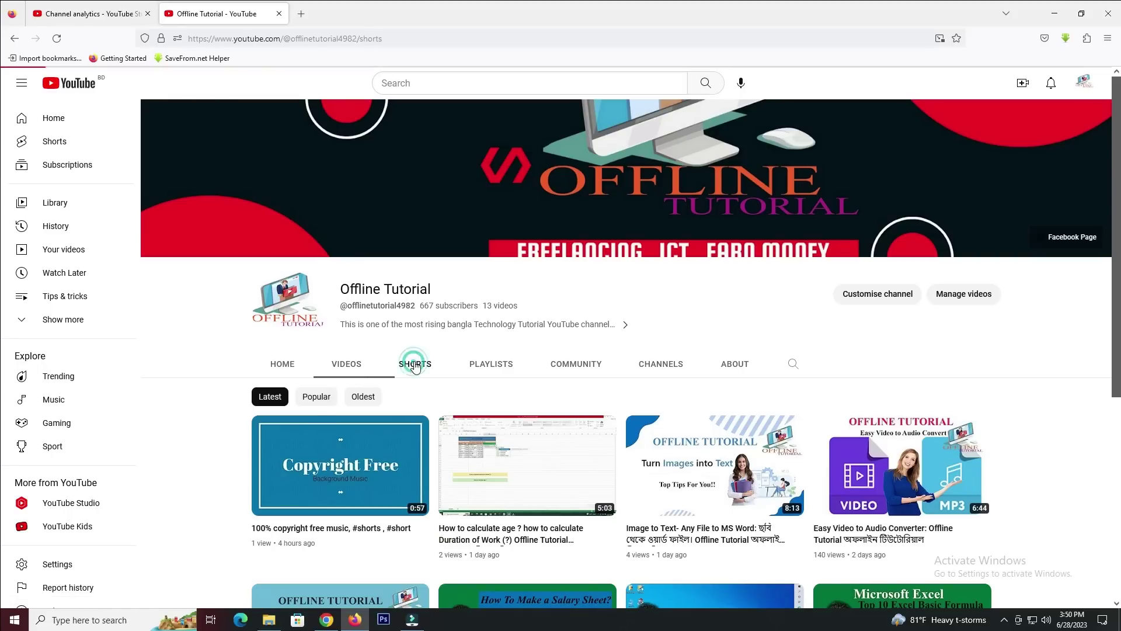
pyautogui.scroll(-3, 582, 350)
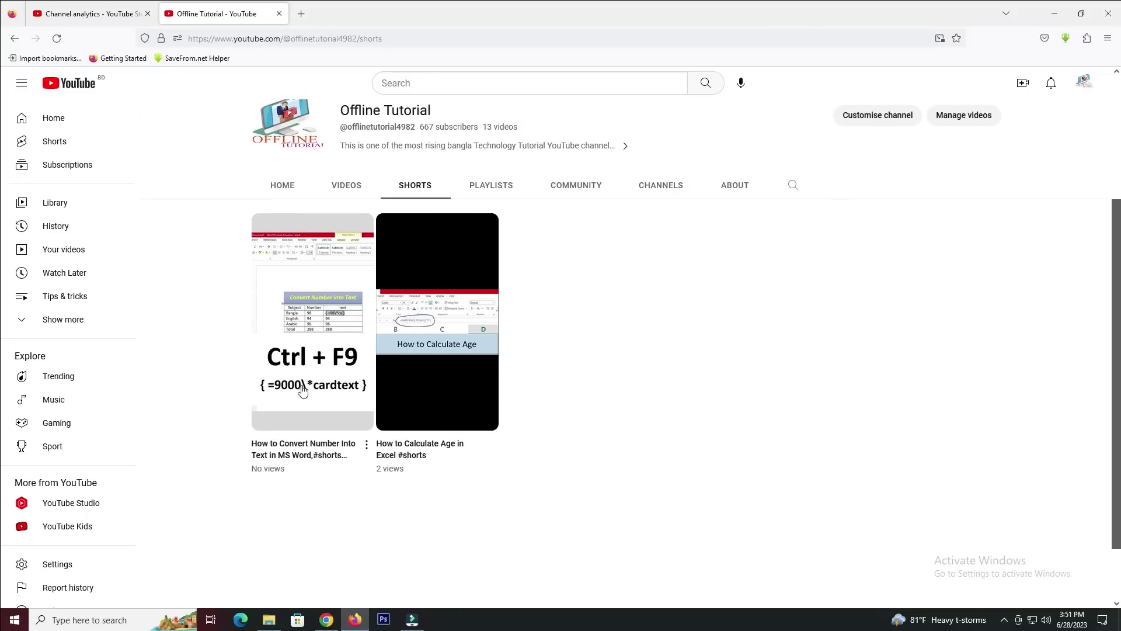
# Step: Compare the Videos and Shorts listings, view the "100% copyright free music" video and return to the Videos listing
pyautogui.click(356, 187)
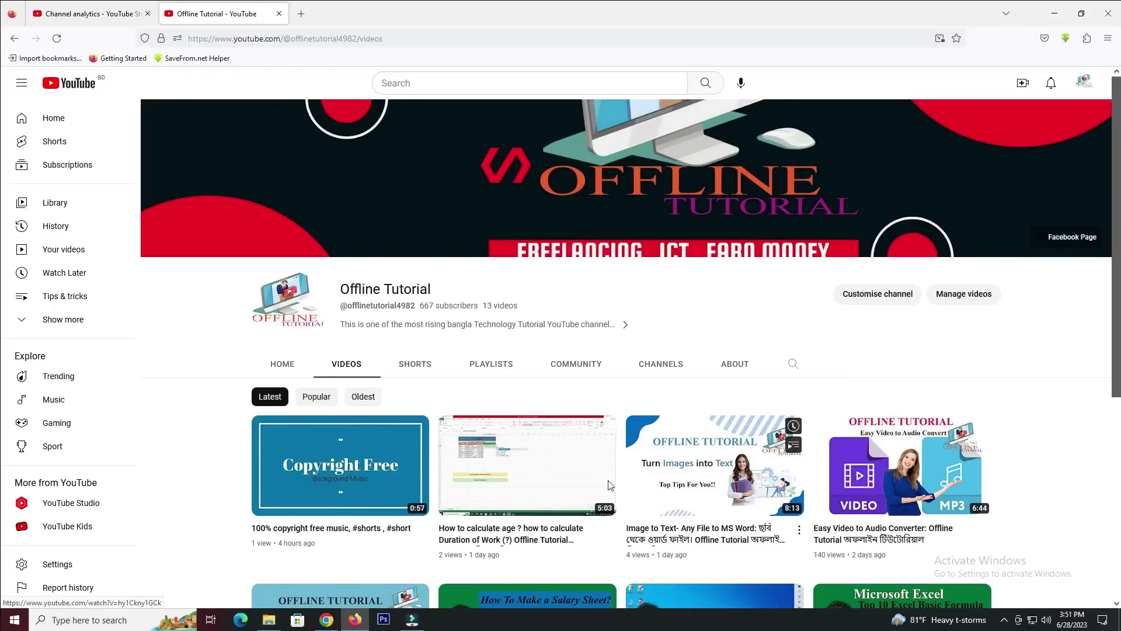
pyautogui.click(413, 371)
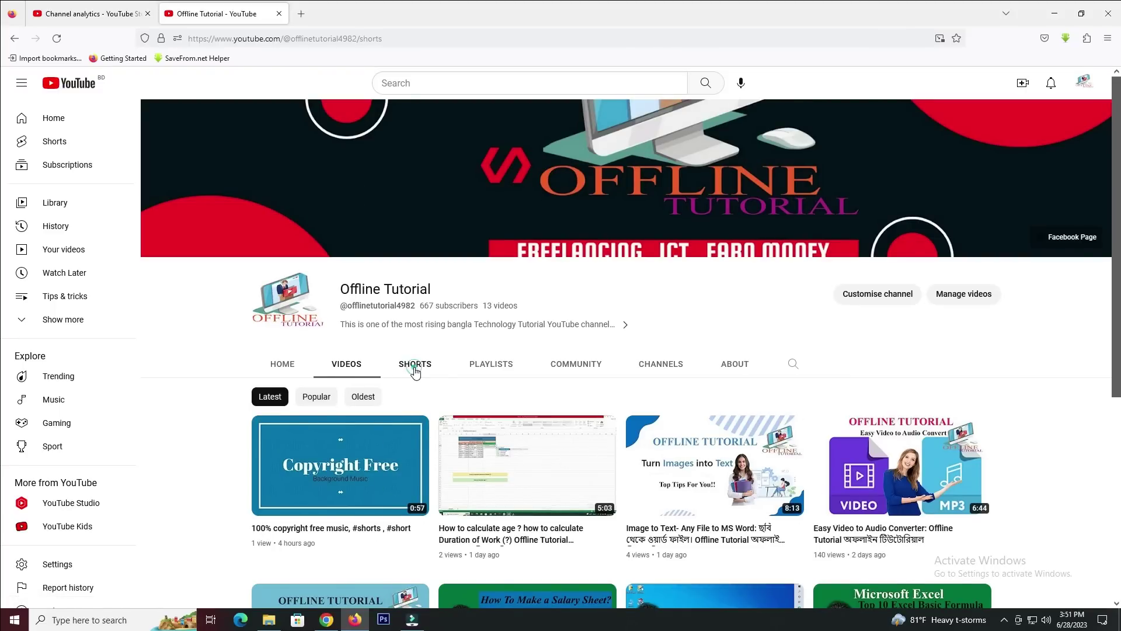
pyautogui.click(341, 367)
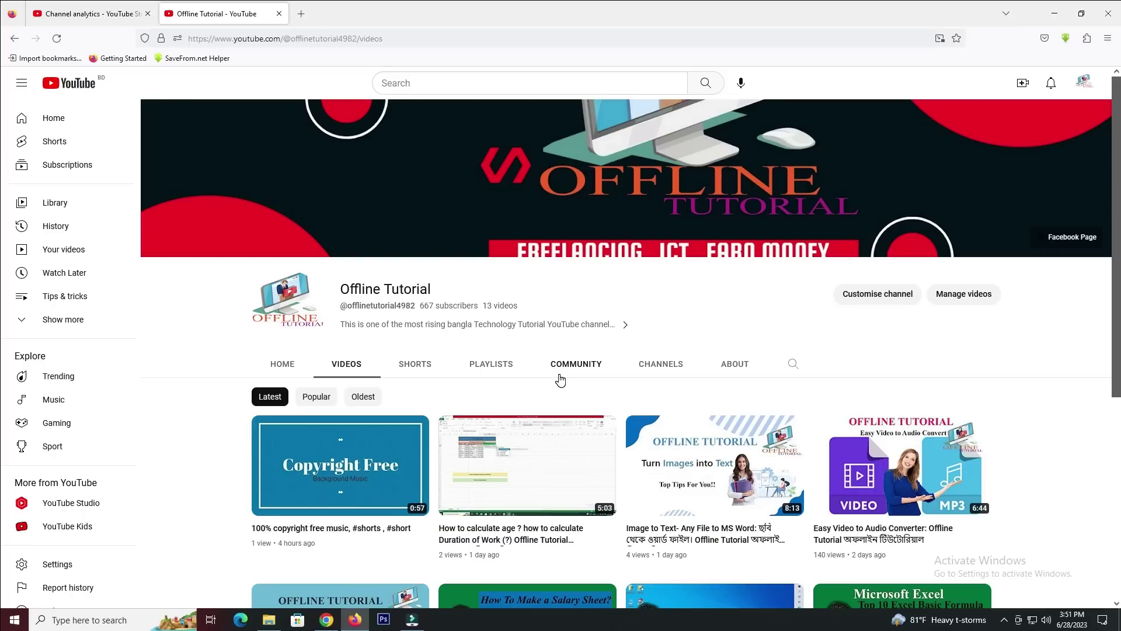
pyautogui.click(370, 468)
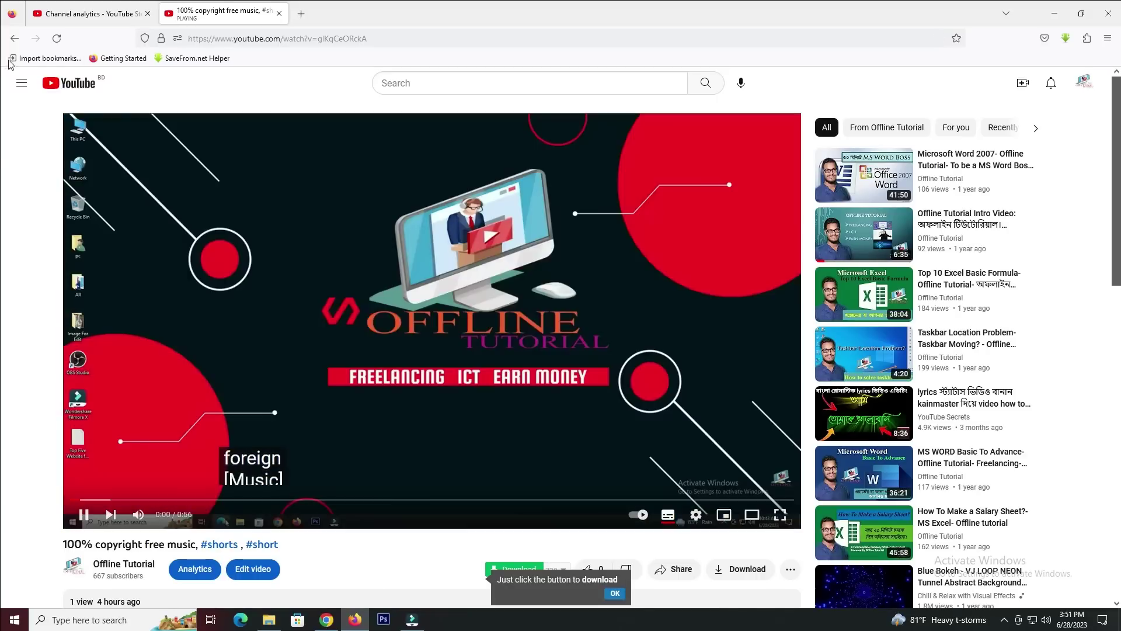
pyautogui.click(14, 38)
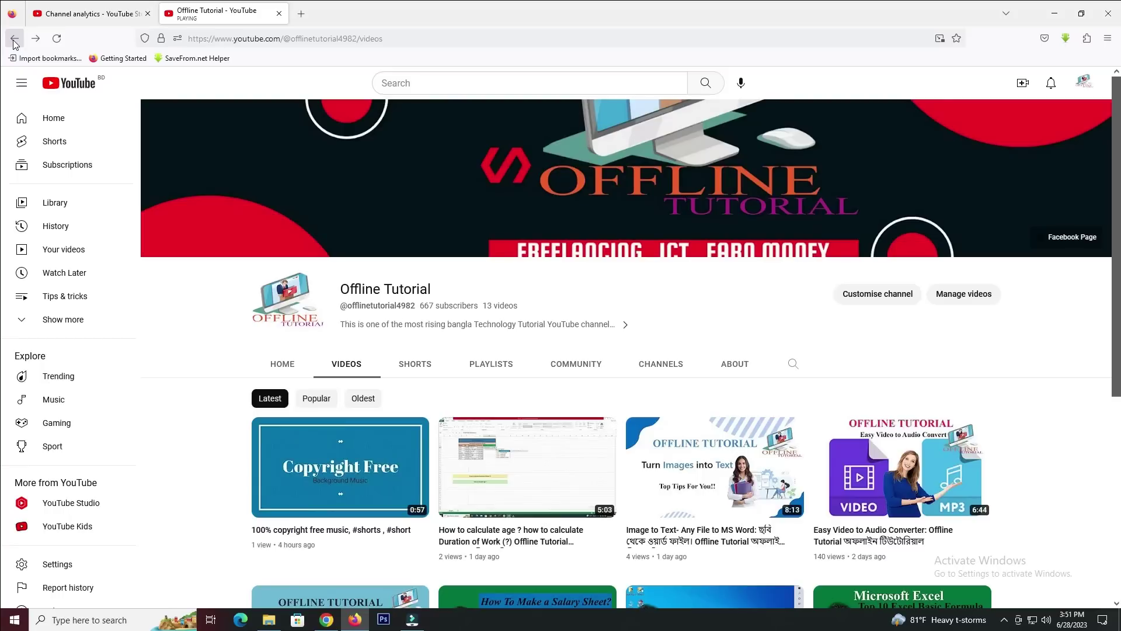
# Step: Play "How to Convert Number Into Text in MS Word" from the channel's Shorts and return to the Shorts listing
pyautogui.click(403, 361)
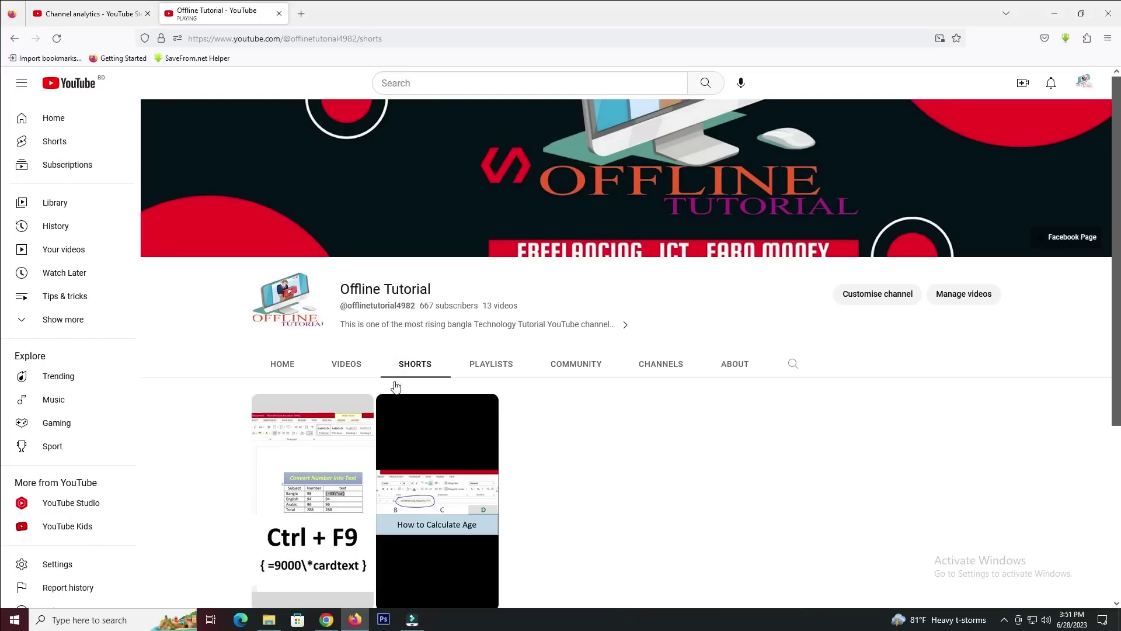
pyautogui.click(325, 456)
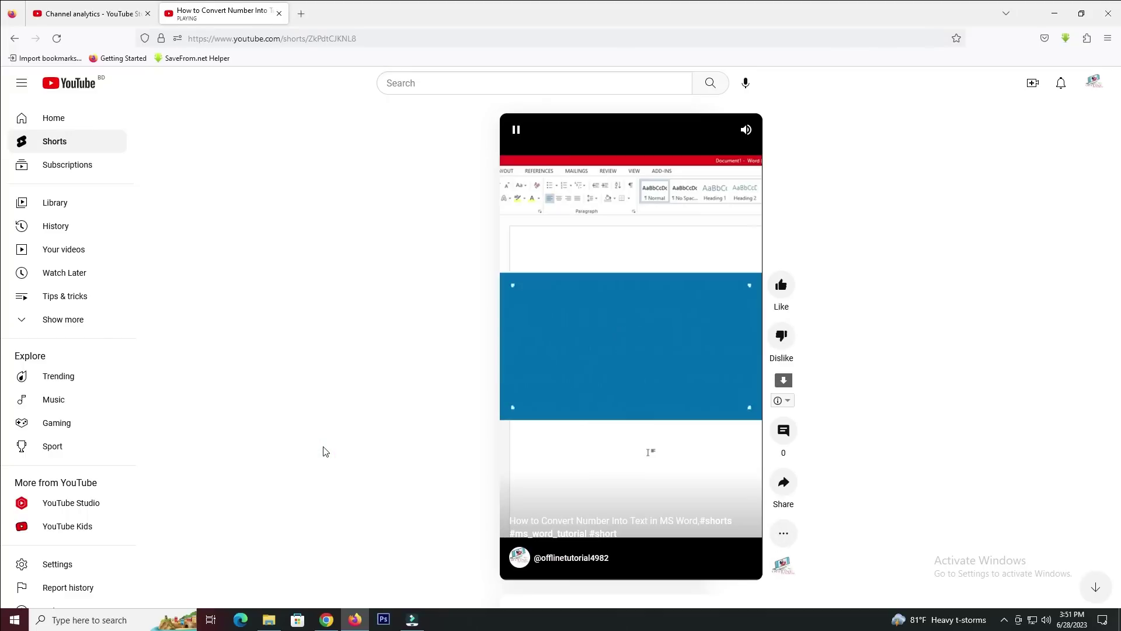
pyautogui.click(14, 38)
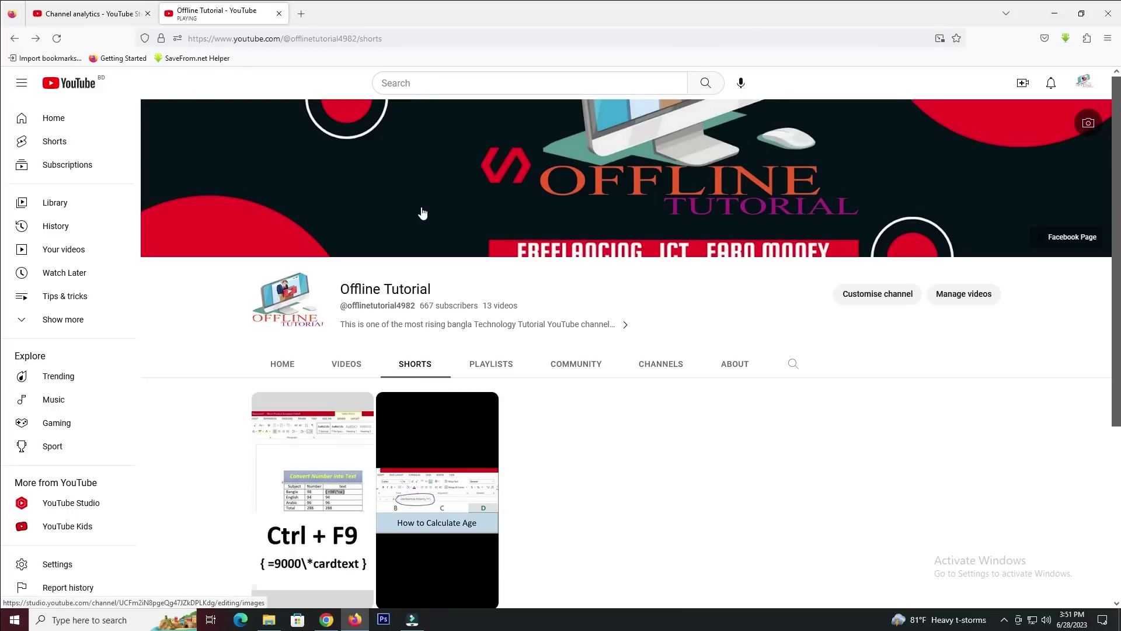